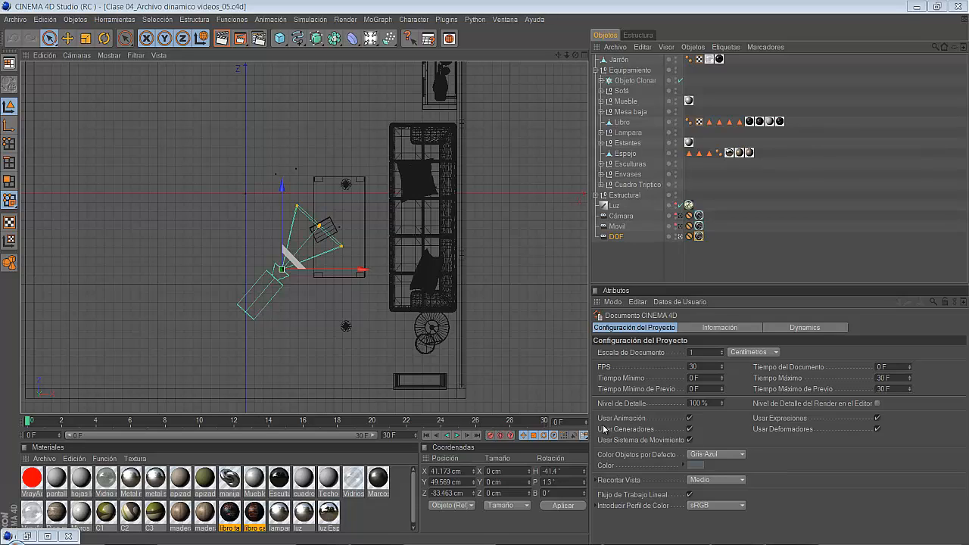
Delete the duplicate materials from the scene and maximize the perspective view in place of the top view
right_click(354, 481)
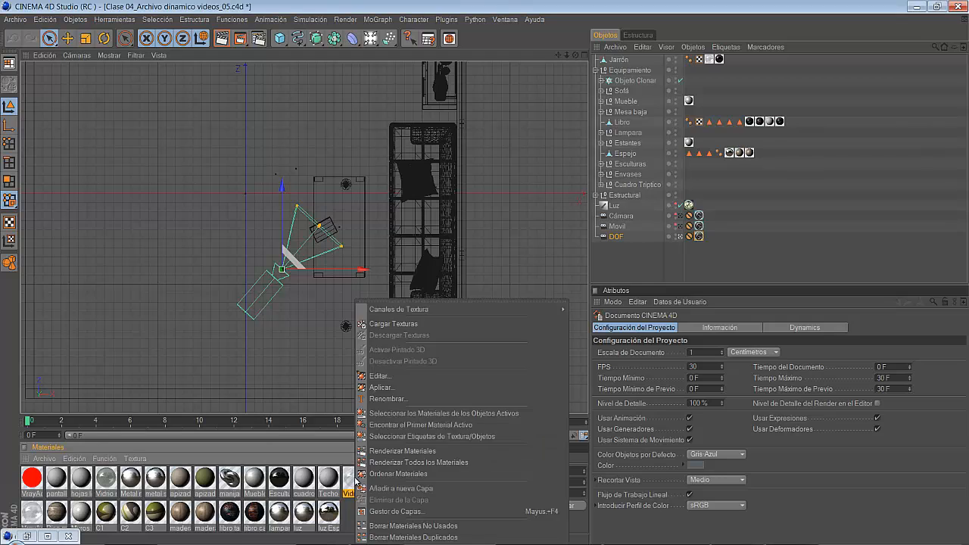
click(378, 536)
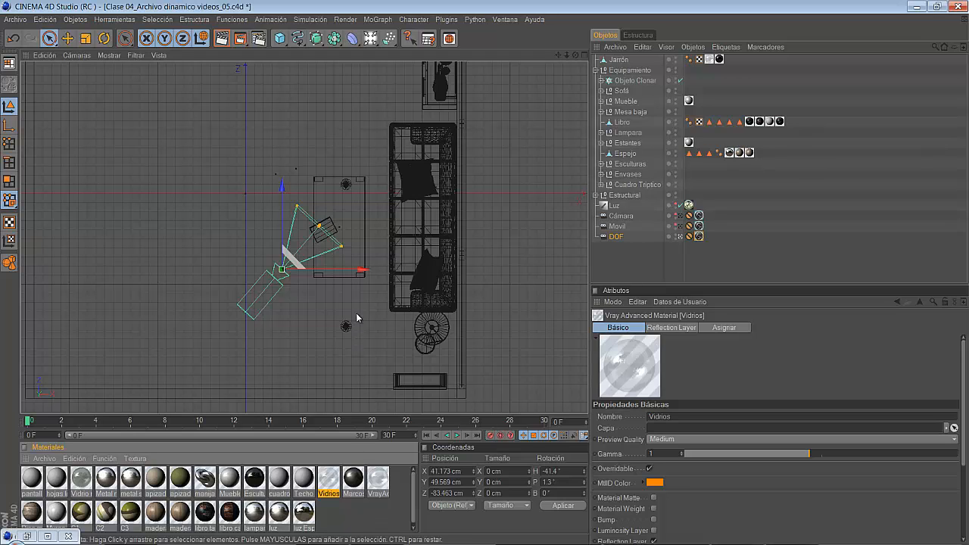
middle_click(360, 242)
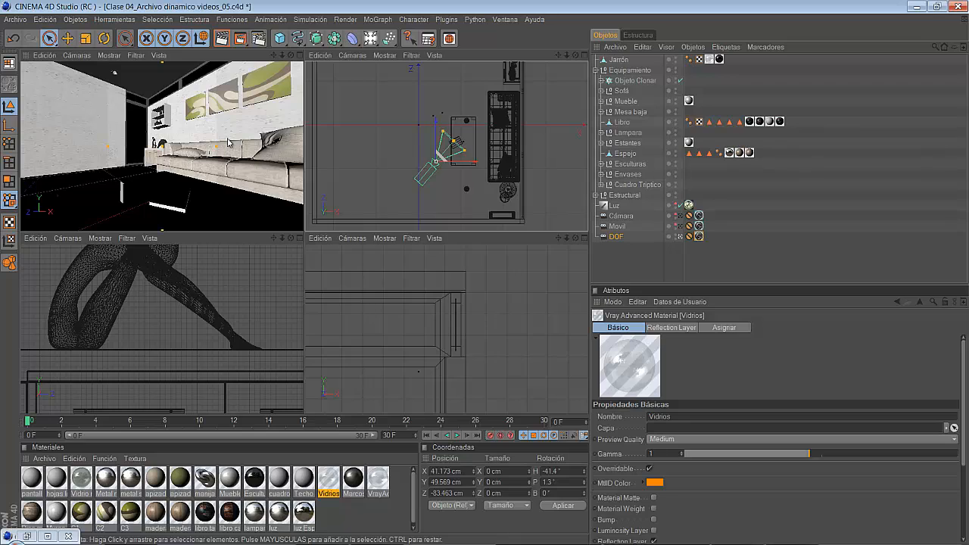
middle_click(228, 143)
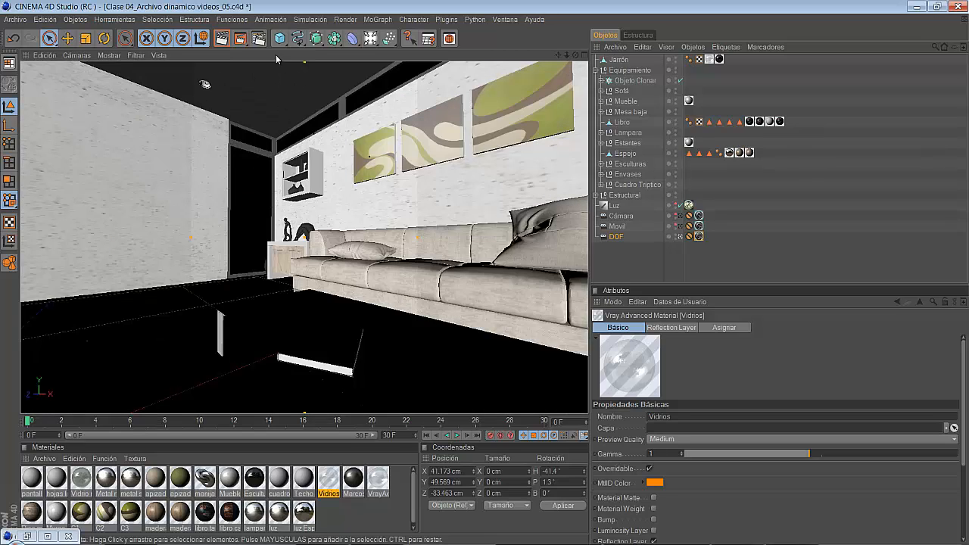
Set the render output size to 600 x 360 pixels, lock its proportions, and minimize the render settings
click(258, 38)
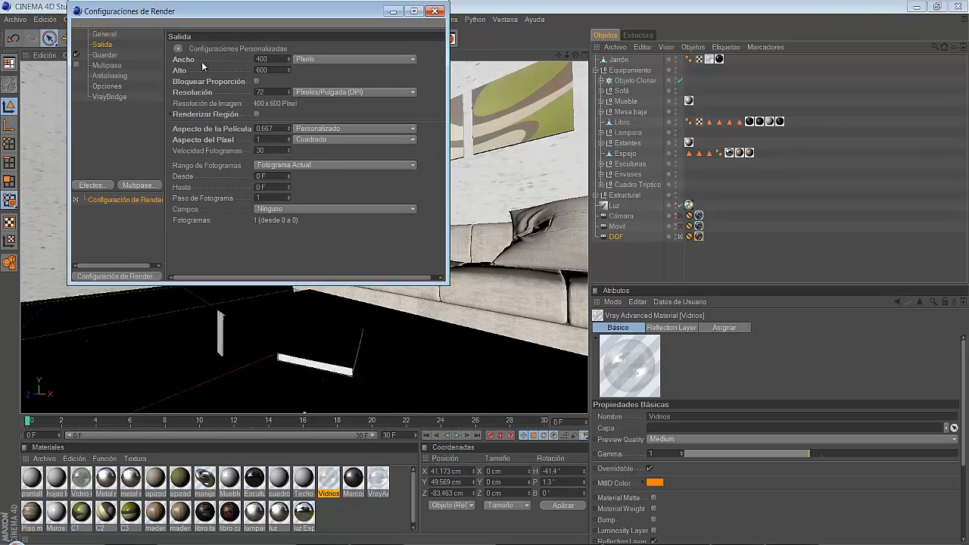
double_click(274, 59)
text(600)
key(Return)
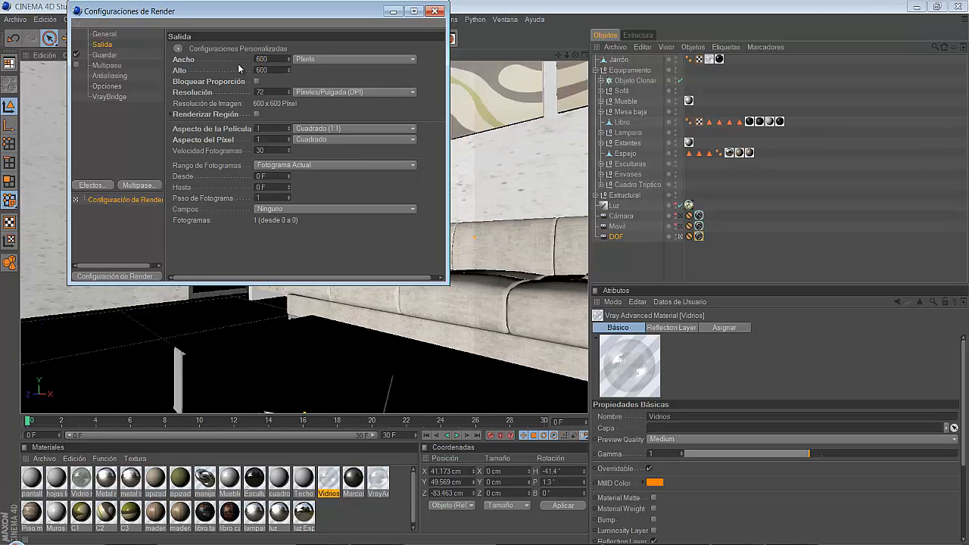
double_click(269, 69)
text(360)
key(Return)
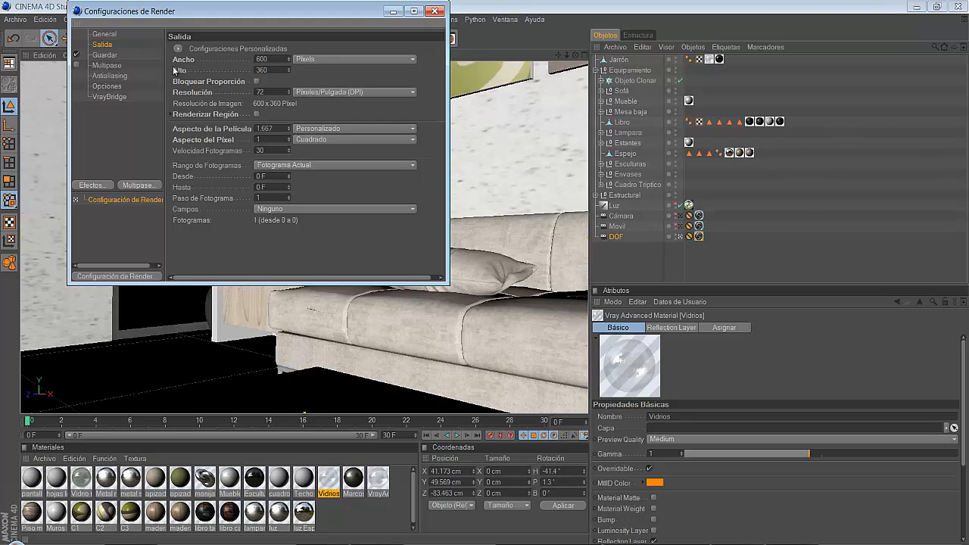
click(257, 81)
click(393, 11)
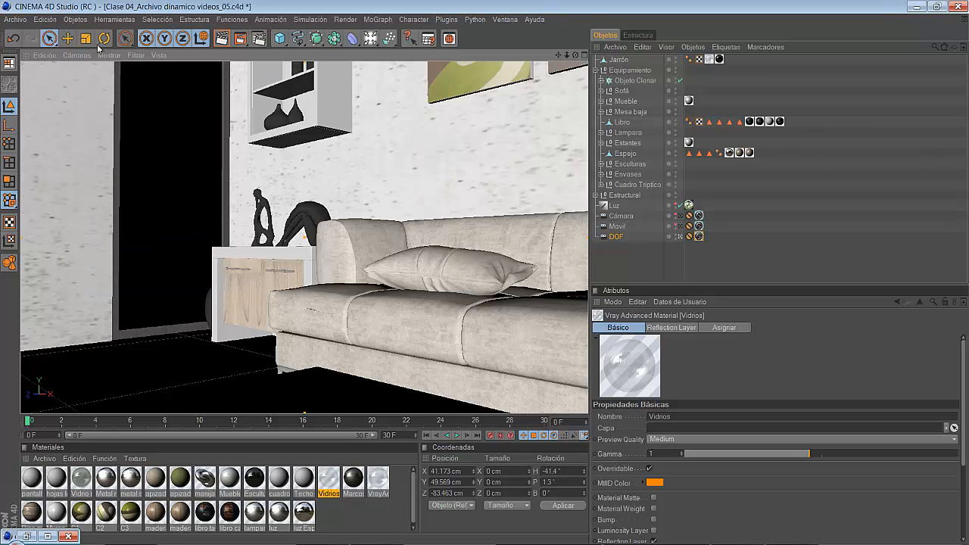
Look through the scene camera Cámara and set its focal length to 32
click(77, 56)
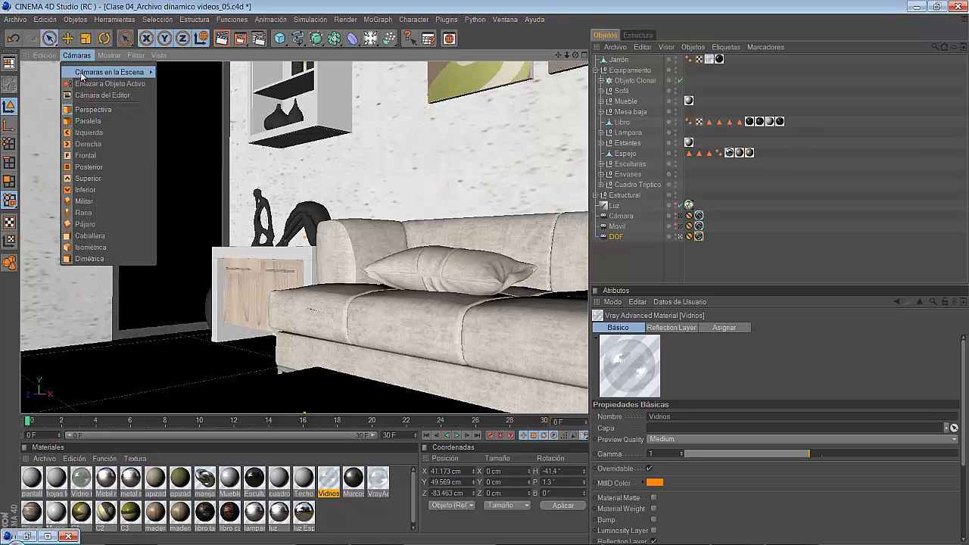
mouse_move(138, 73)
click(172, 74)
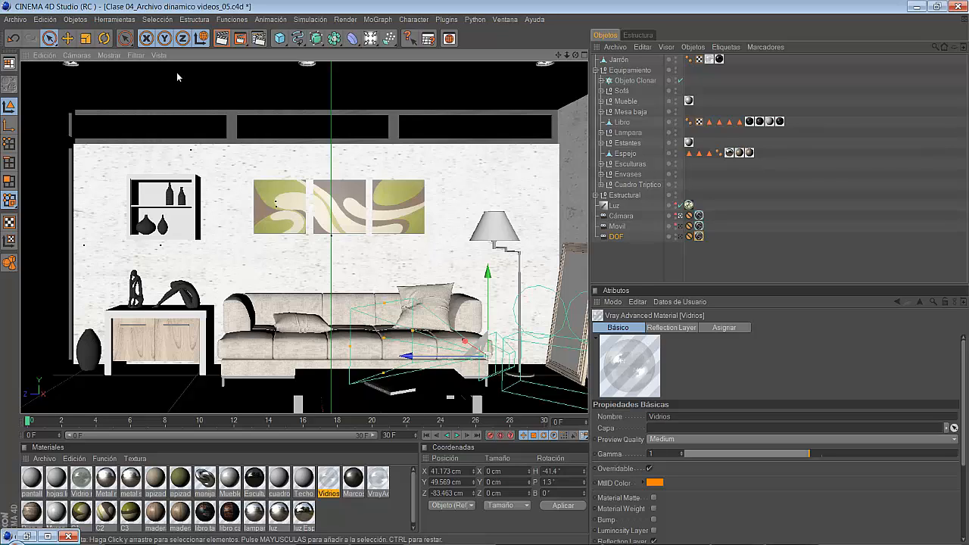
click(620, 215)
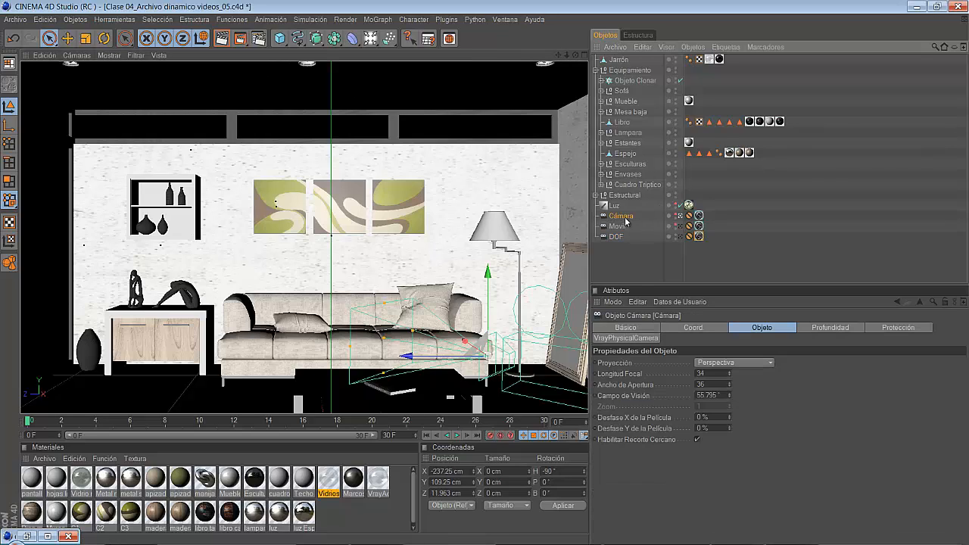
click(710, 373)
key(BackSpace)
text(2)
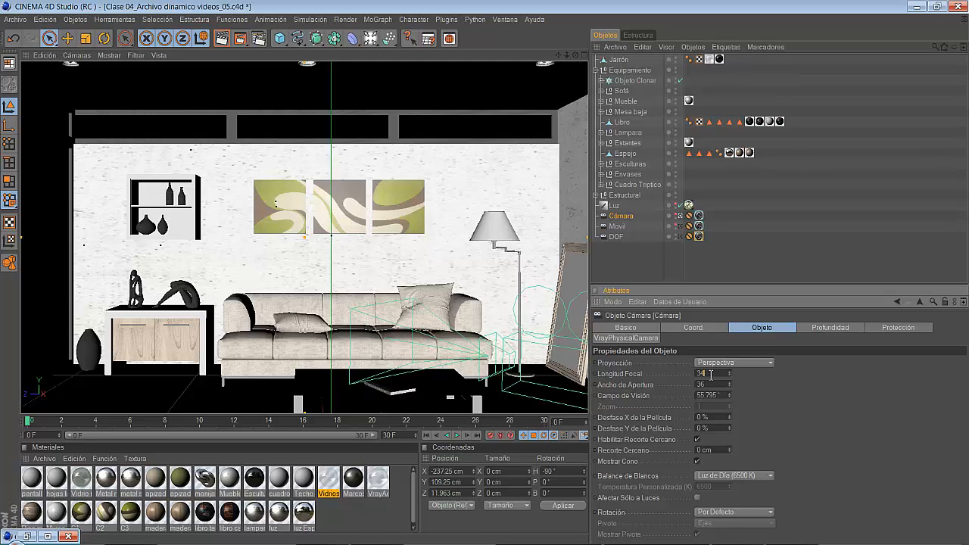
key(Return)
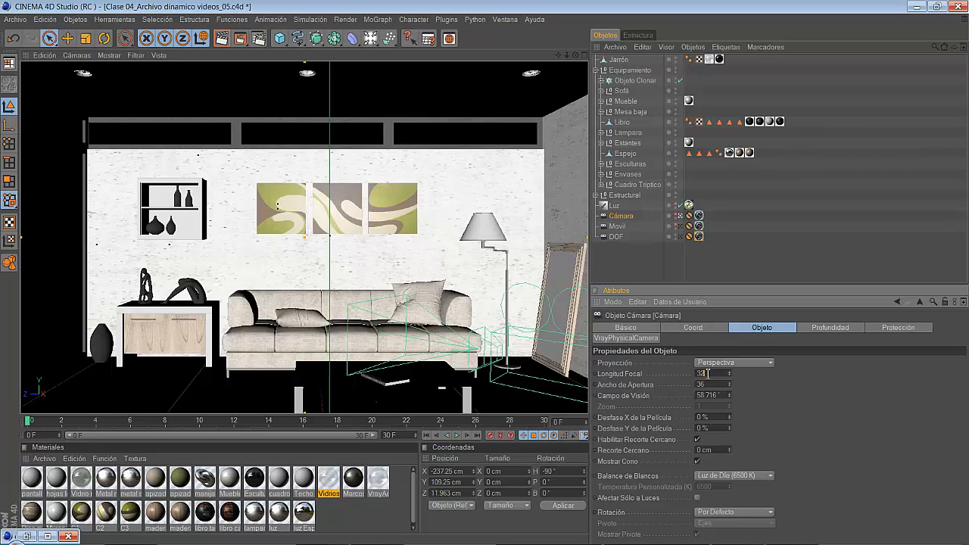
Remove the Protection tag from Cámara, and group Cámara together with the Luz light
click(614, 207)
click(689, 216)
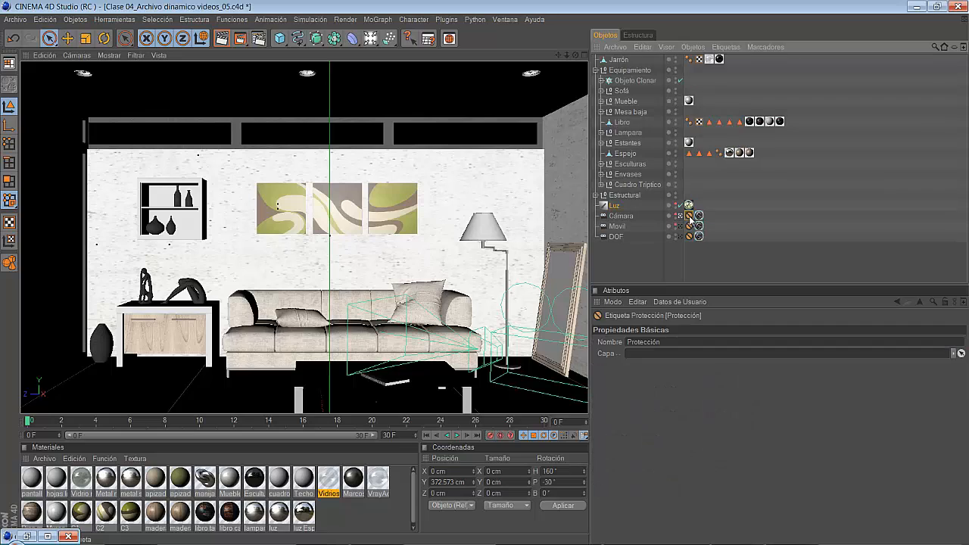
click(622, 215)
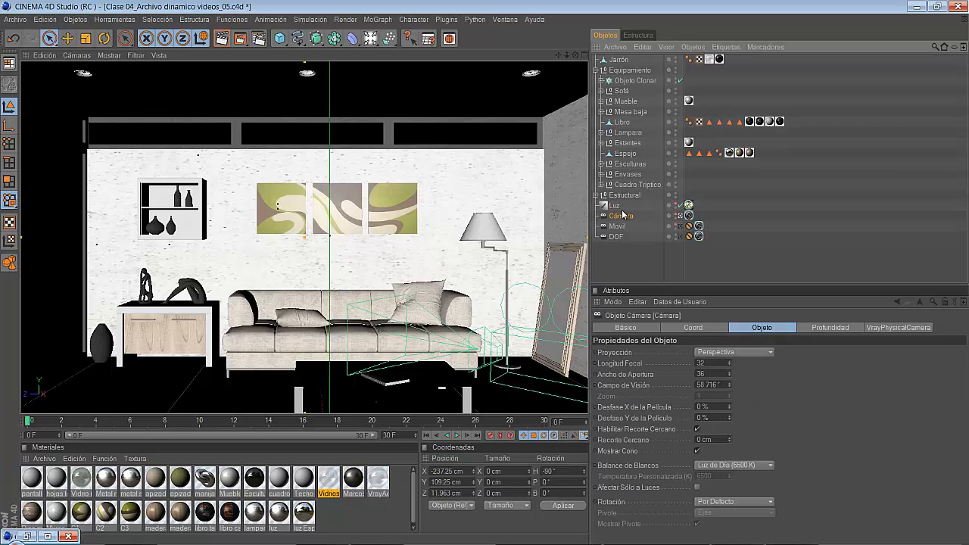
ctrl+click(616, 206)
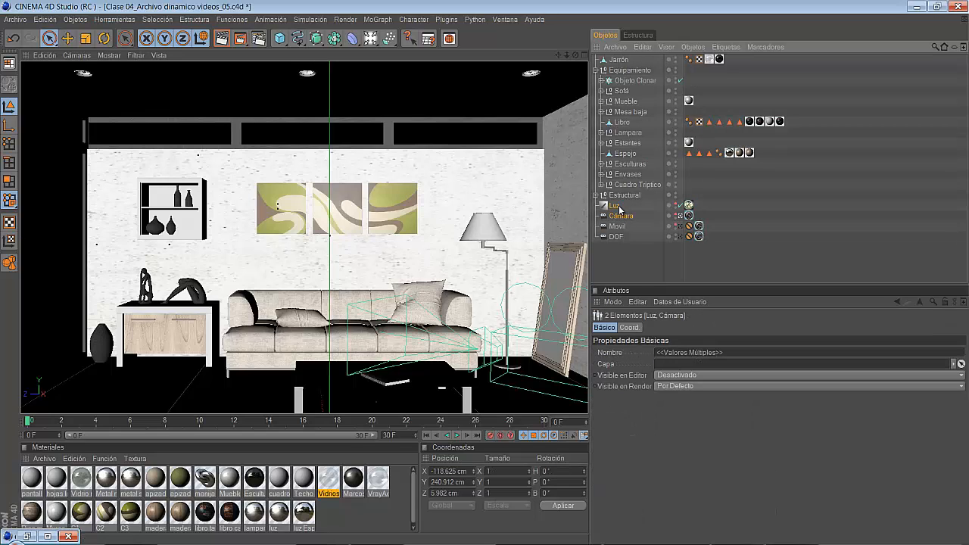
click(689, 205)
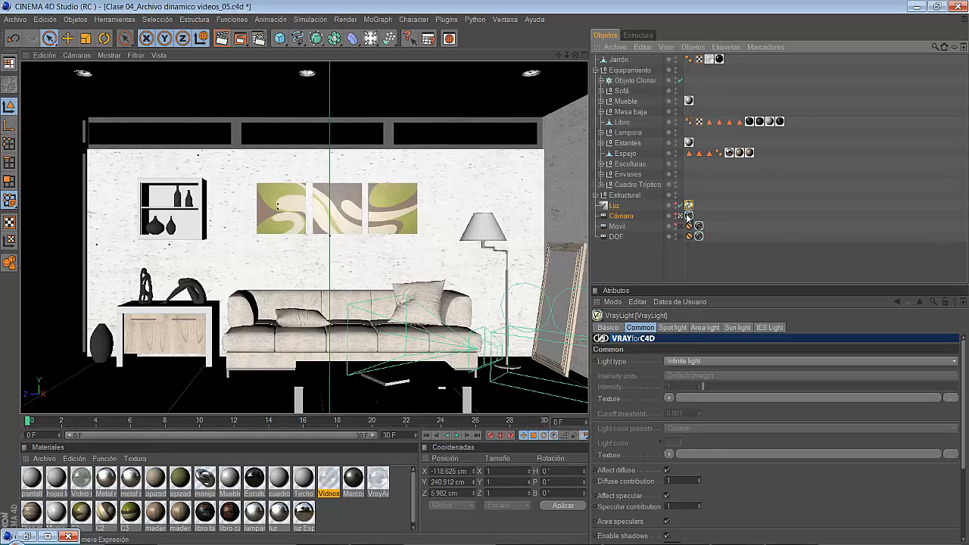
click(689, 216)
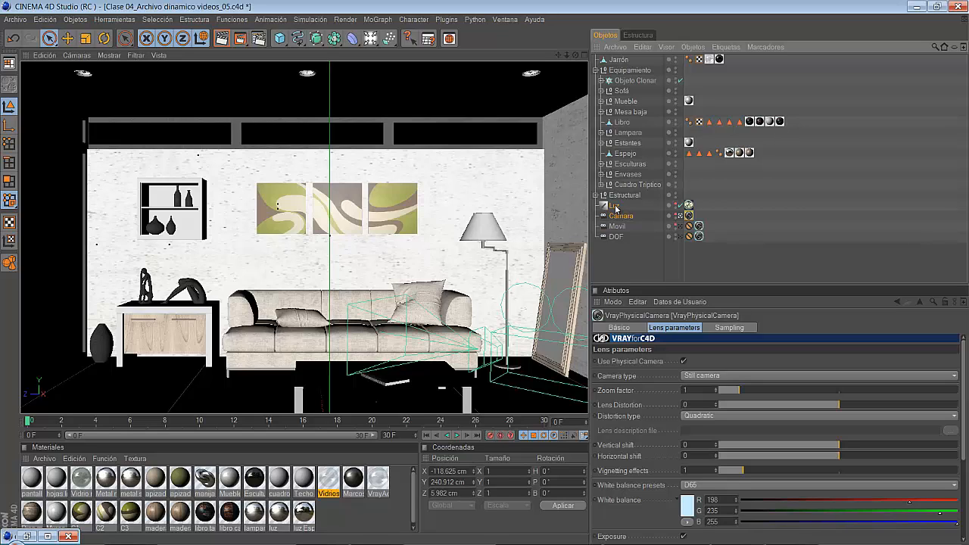
key(alt+g)
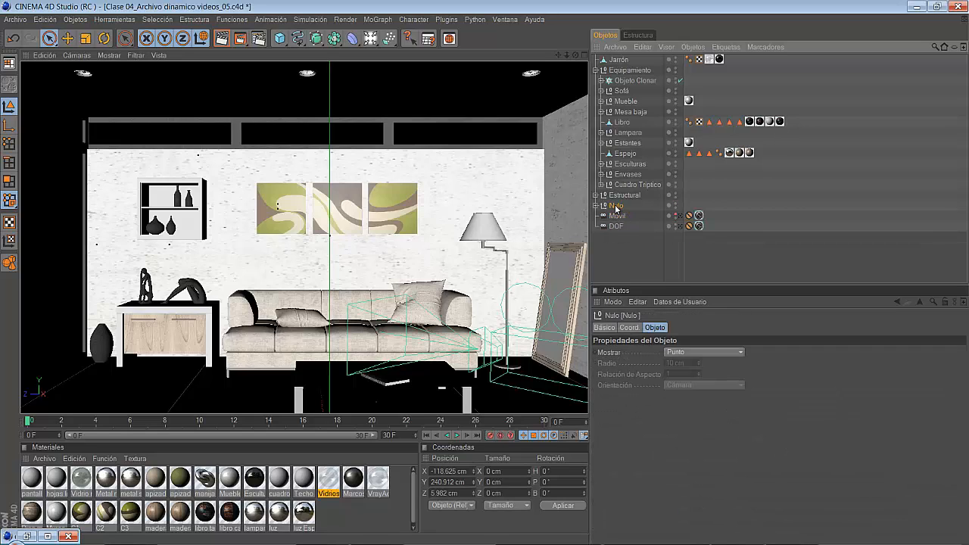
Rename the new group holding the light and camera as Iluminacion 1
double_click(616, 208)
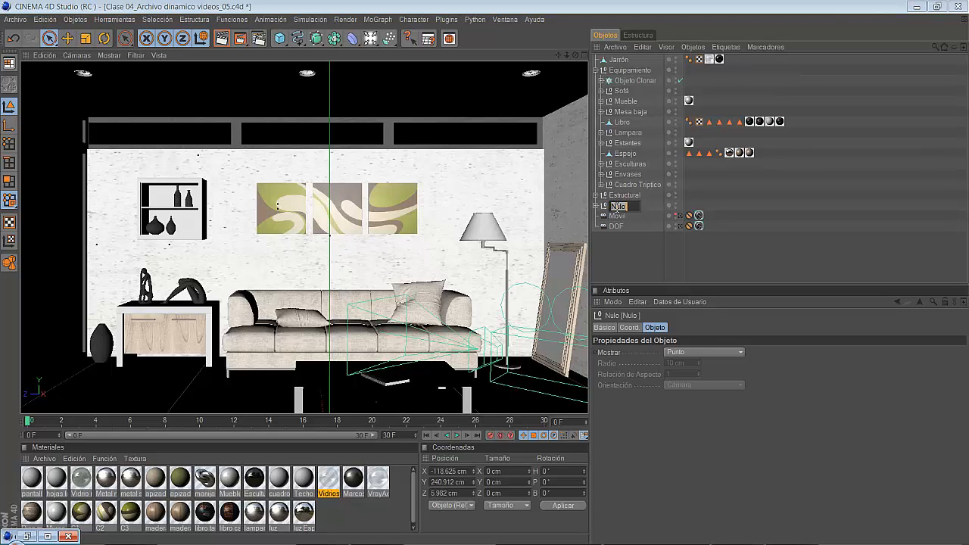
text(Ilumina)
text(cion)
text( 1)
key(Return)
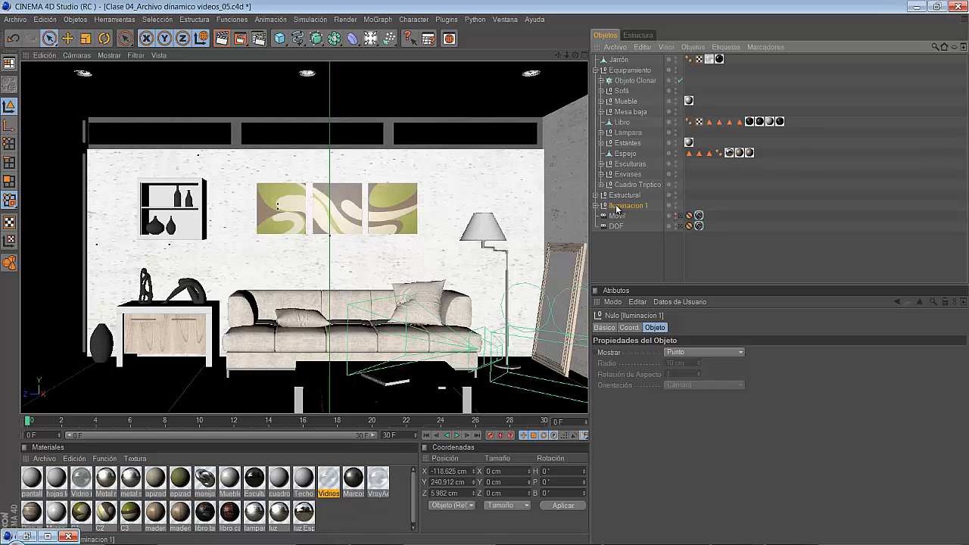
Expand the Iluminacion 1 group and add a Protection tag to Cámara
click(596, 206)
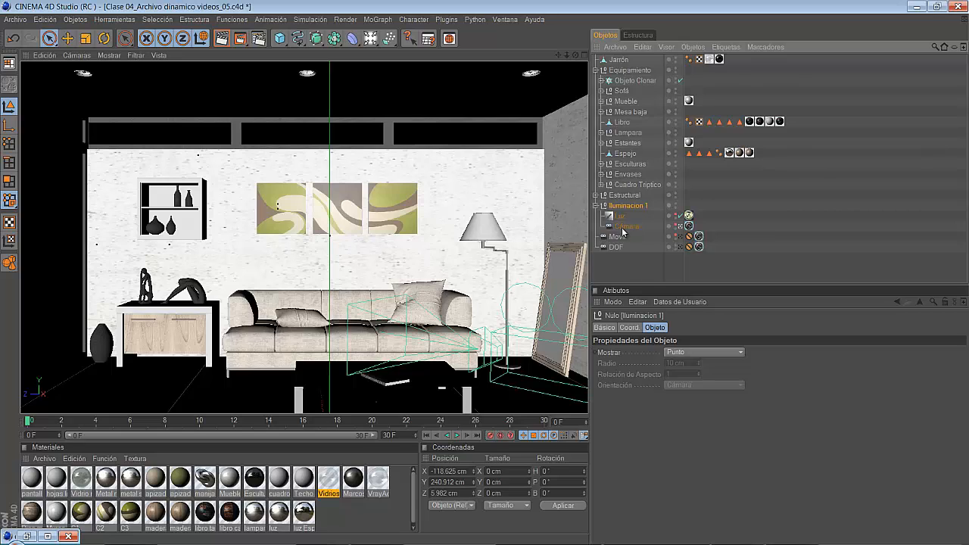
right_click(625, 232)
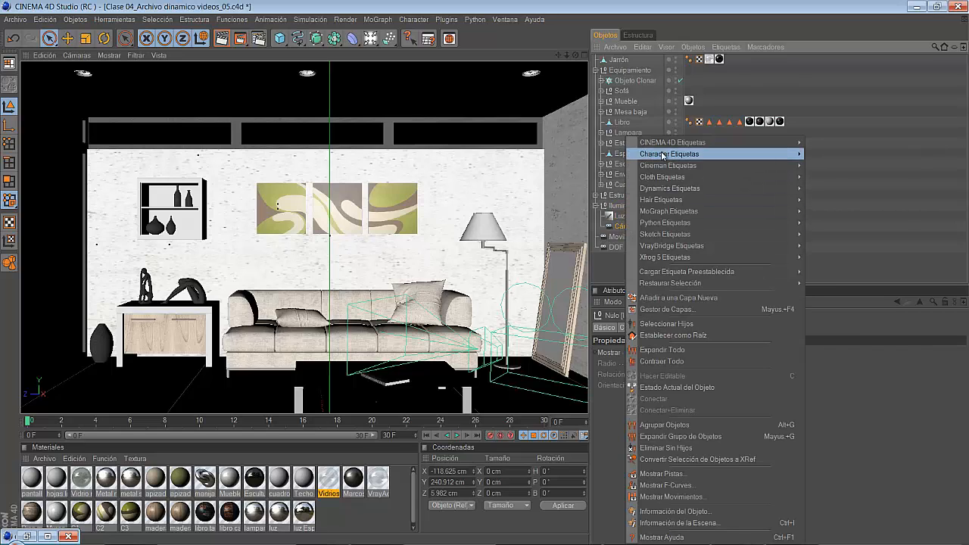
mouse_move(748, 143)
click(830, 325)
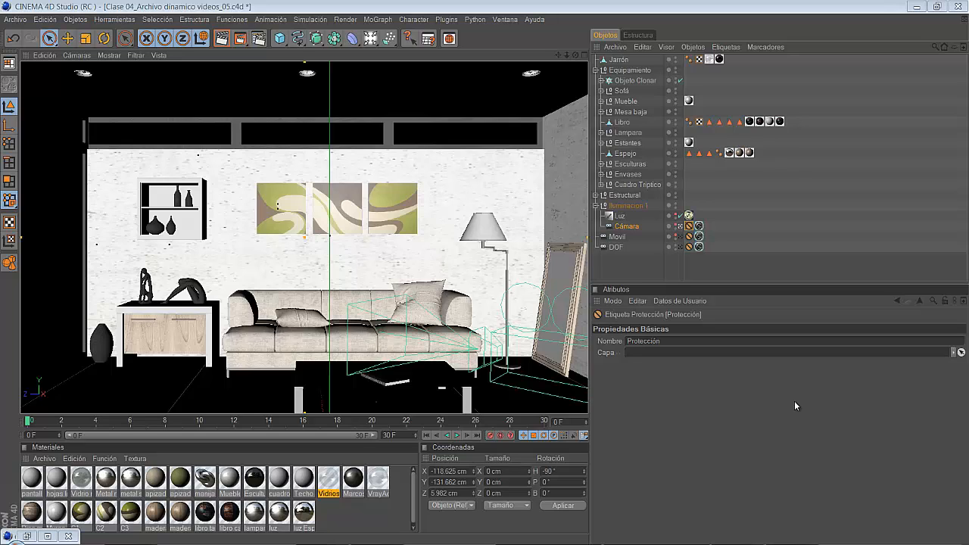
Open the Sun light settings of Luz's VrayLight tag and enlarge the attributes area to show all parameters
click(689, 216)
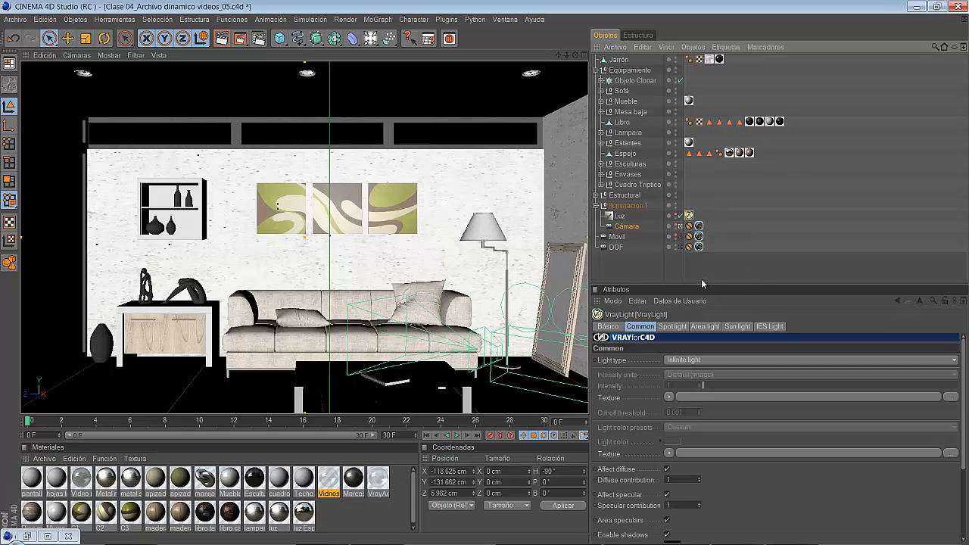
drag(700, 282, 734, 172)
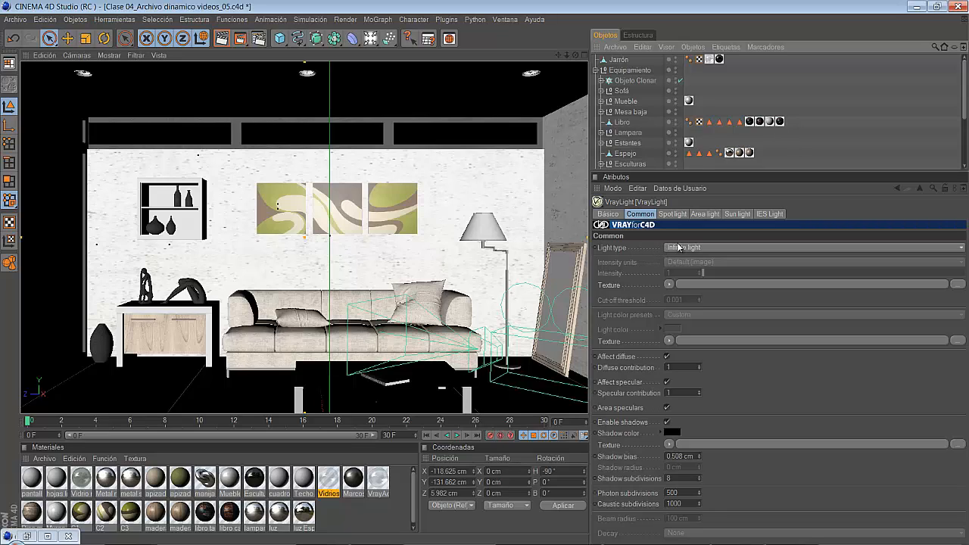
click(735, 215)
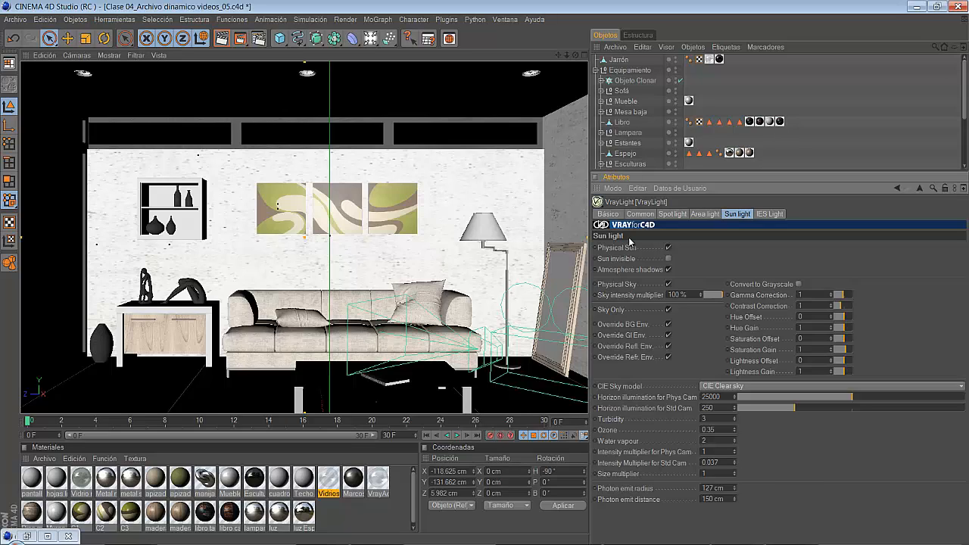
Try switching Physical Sun and Physical Sky off and back on in the sun light settings
click(668, 247)
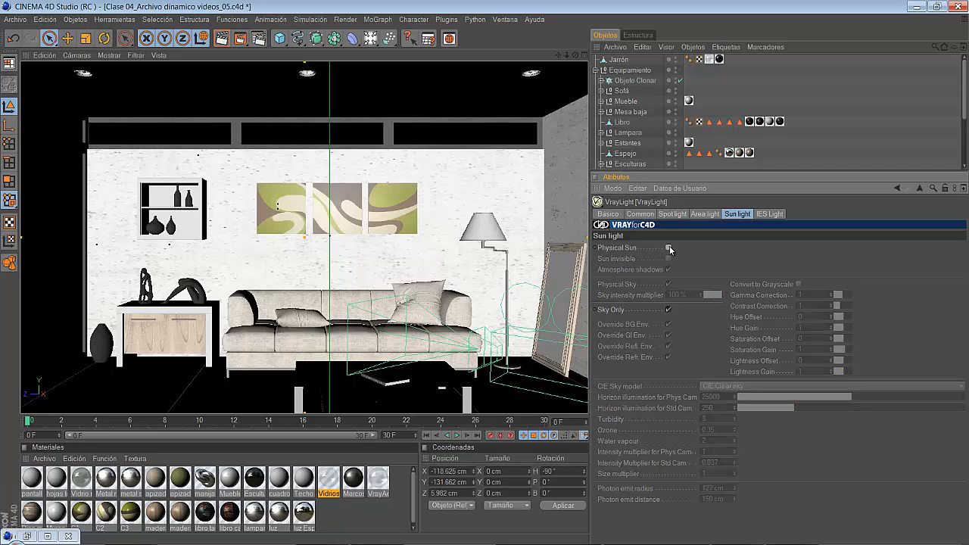
click(669, 247)
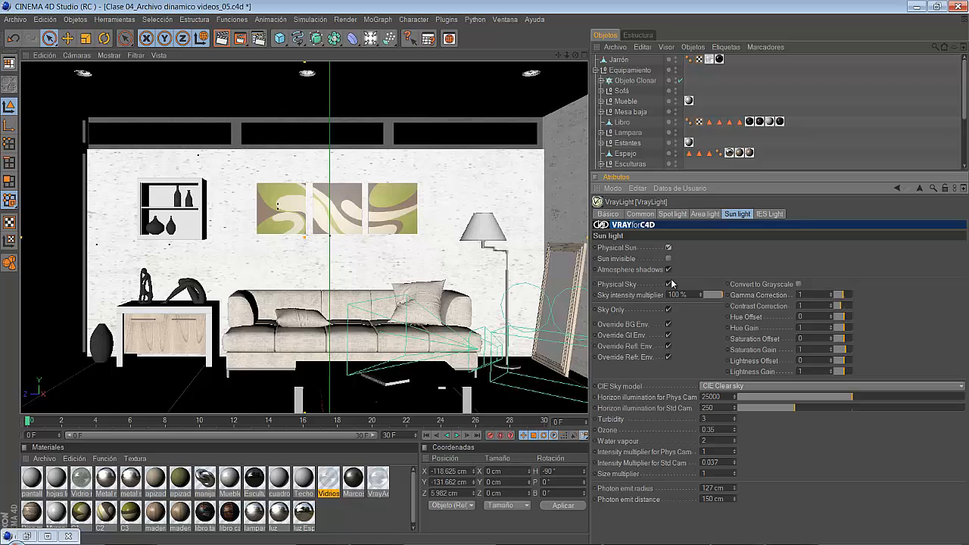
click(668, 284)
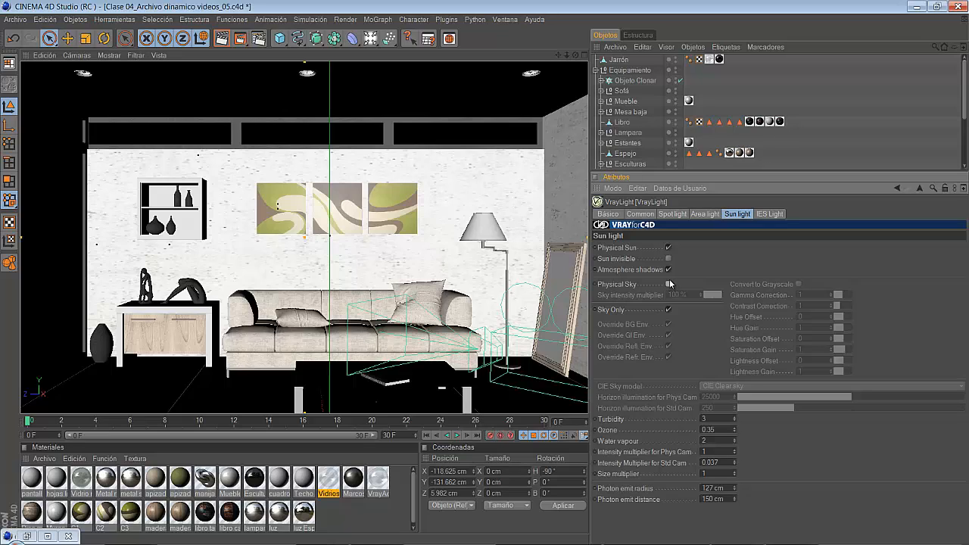
click(668, 284)
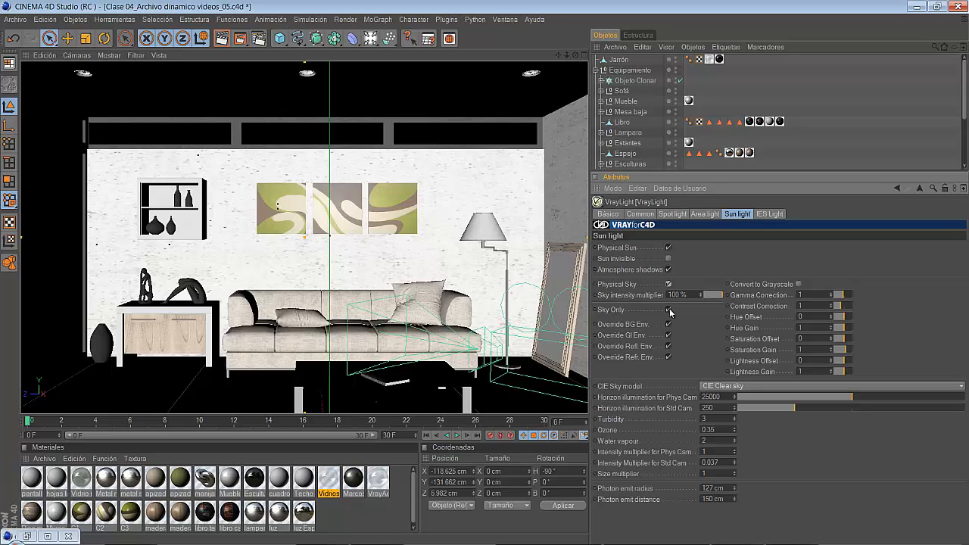
click(668, 309)
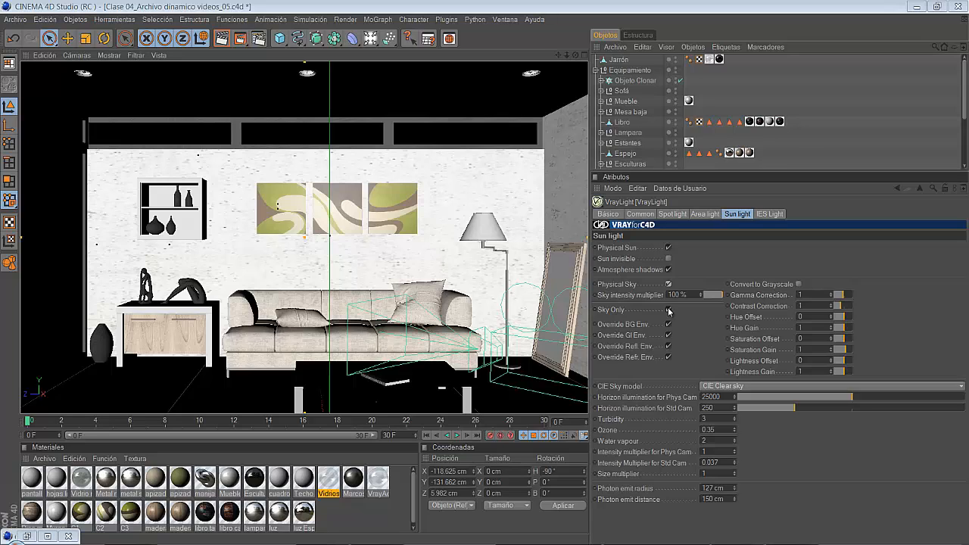
Render the camera view to the picture viewer, maximize the viewer to inspect the image, and minimize it
click(239, 39)
double_click(250, 11)
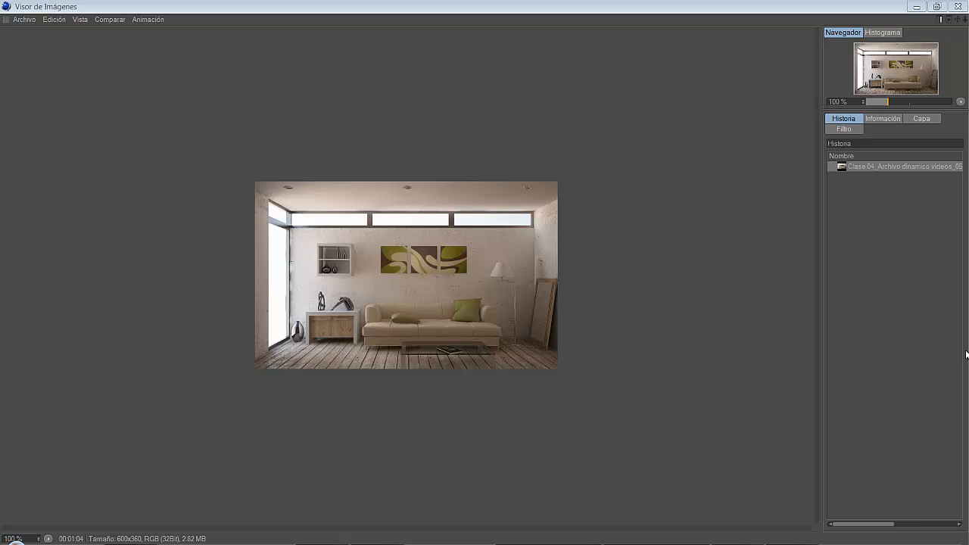
click(915, 8)
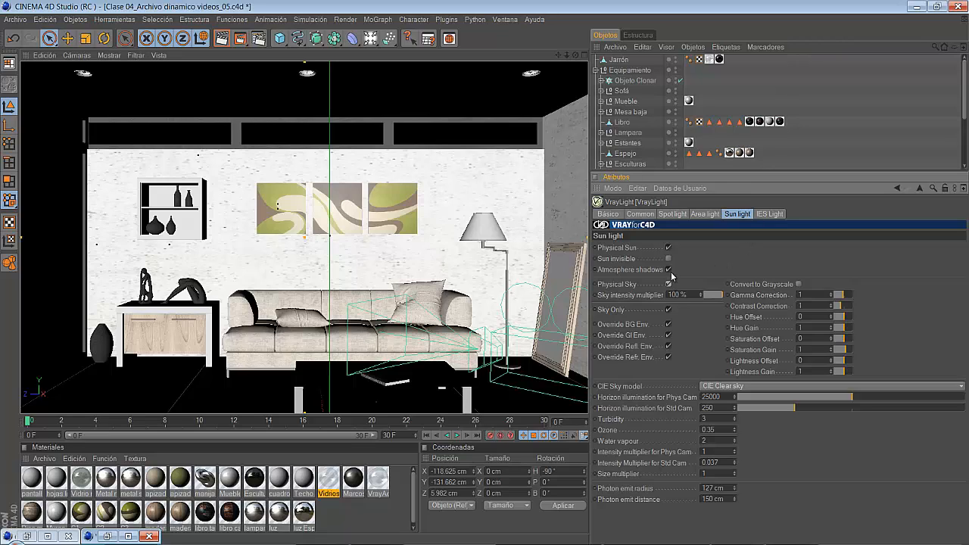
Turn off Physical Sky and Sky Only in the sun light settings and render the scene to the picture viewer
click(668, 284)
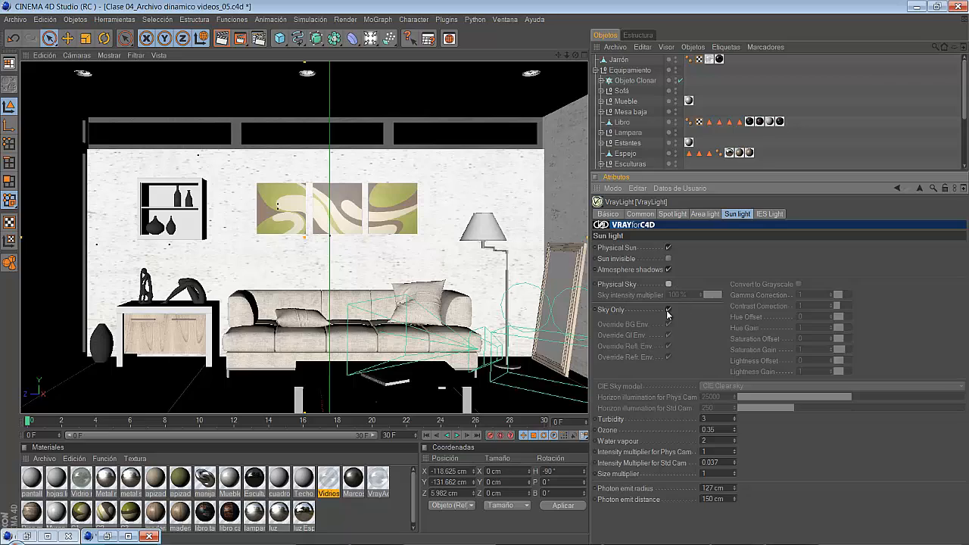
click(668, 310)
click(241, 40)
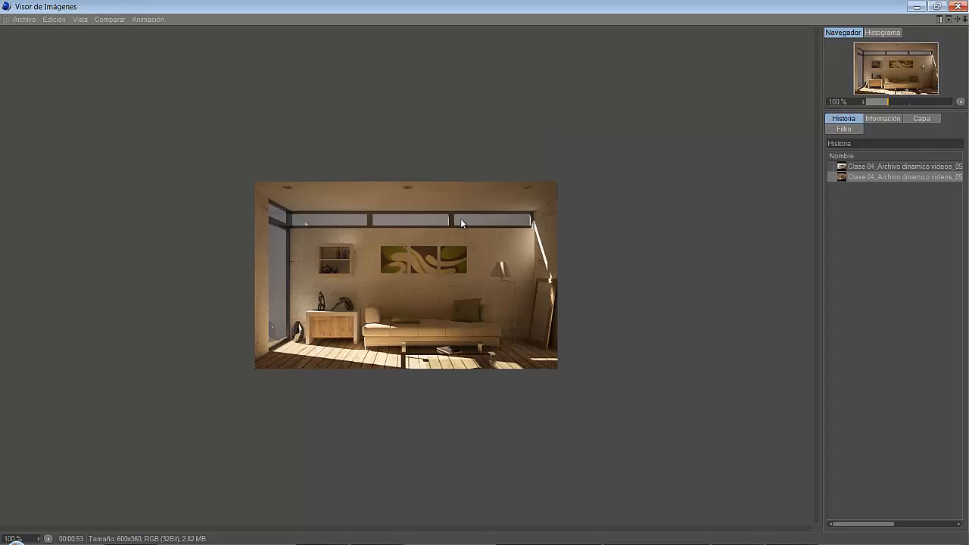
Compare the render without physical sky against the first render in the viewer history, and minimize the viewer
click(857, 167)
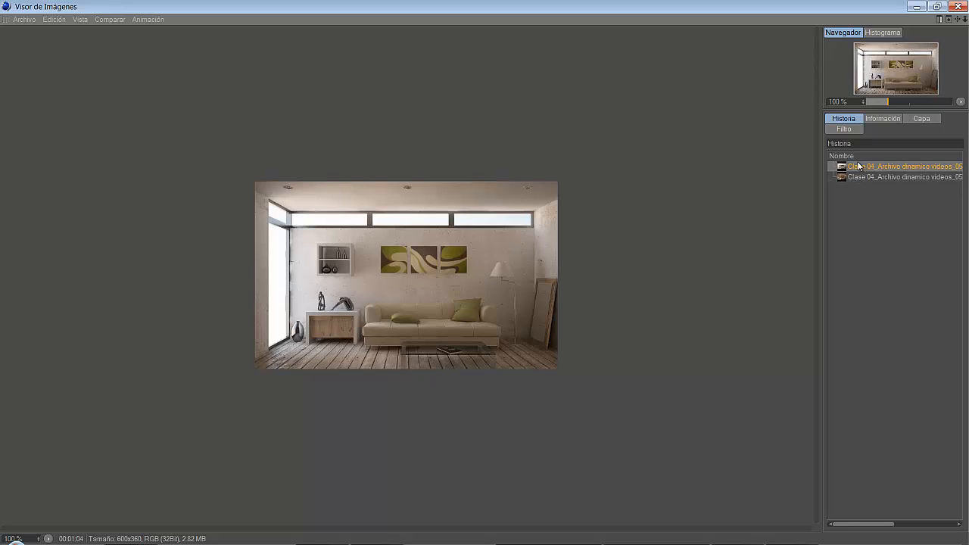
key(Down)
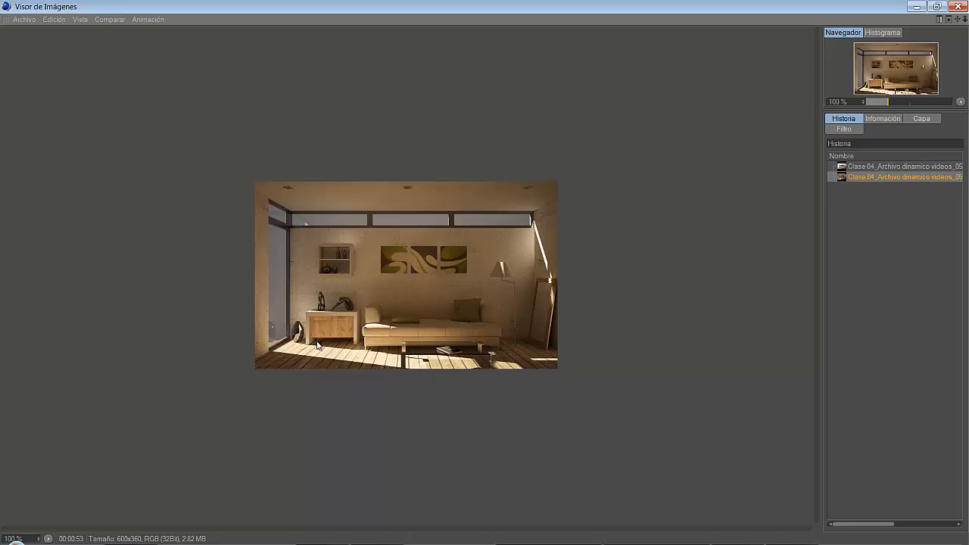
click(881, 166)
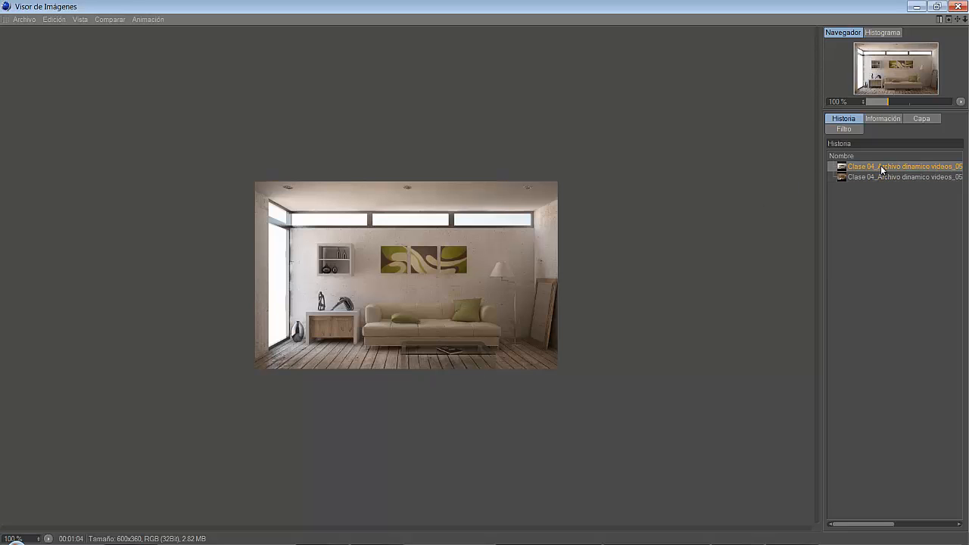
click(882, 177)
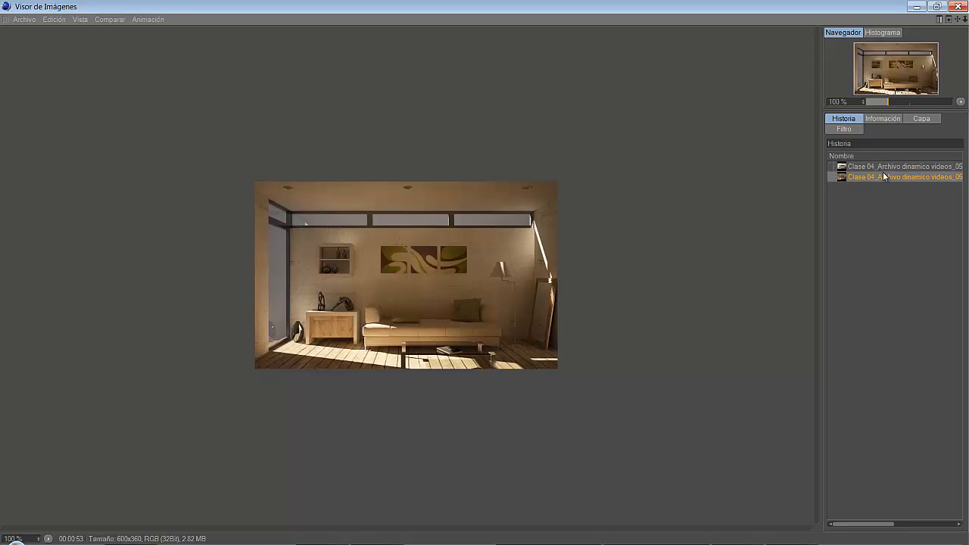
click(916, 6)
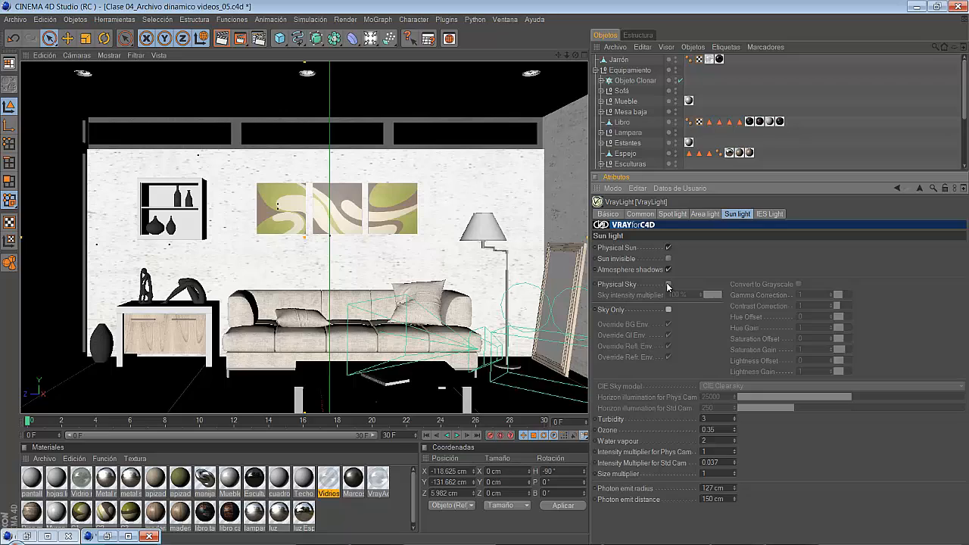
Re-enable Physical Sky with Sky Only off, and render the scene to compare it with the first image
click(667, 284)
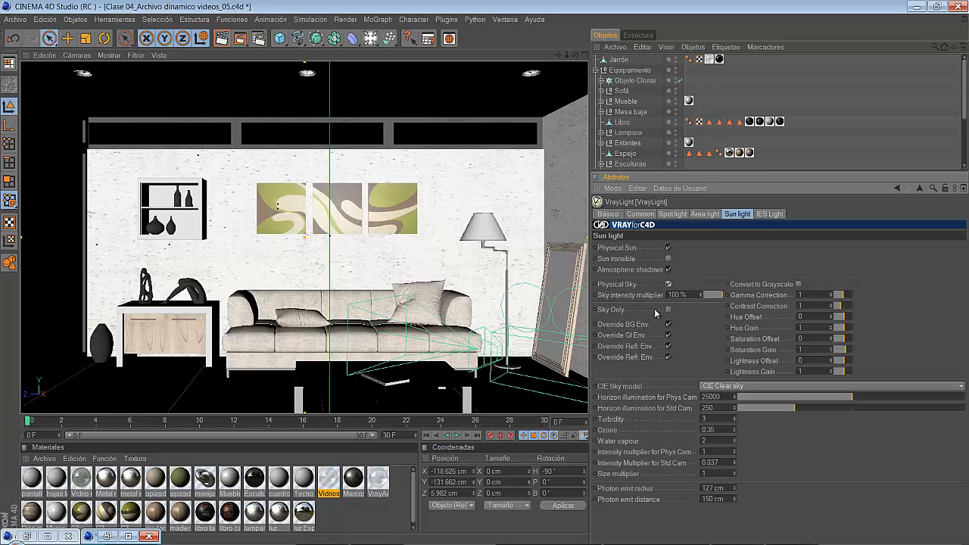
click(239, 39)
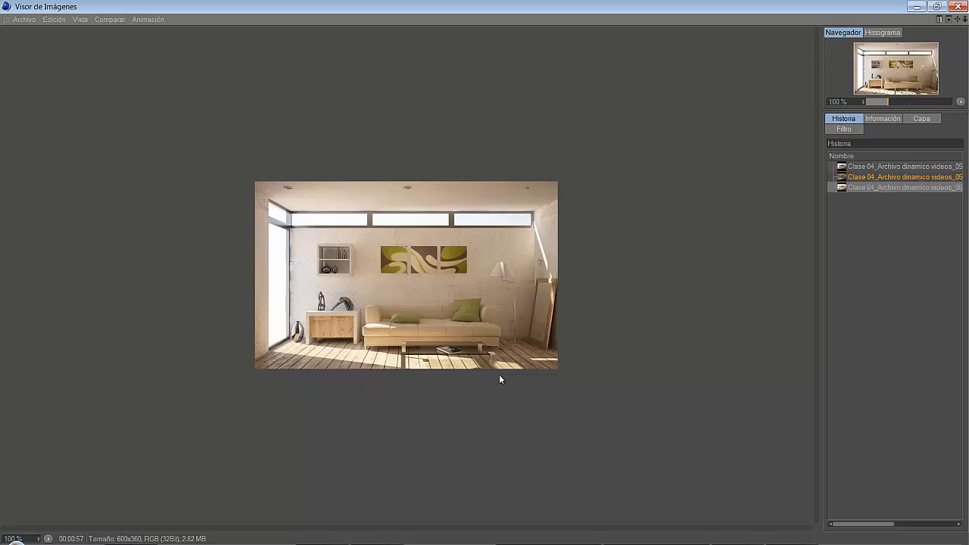
click(863, 167)
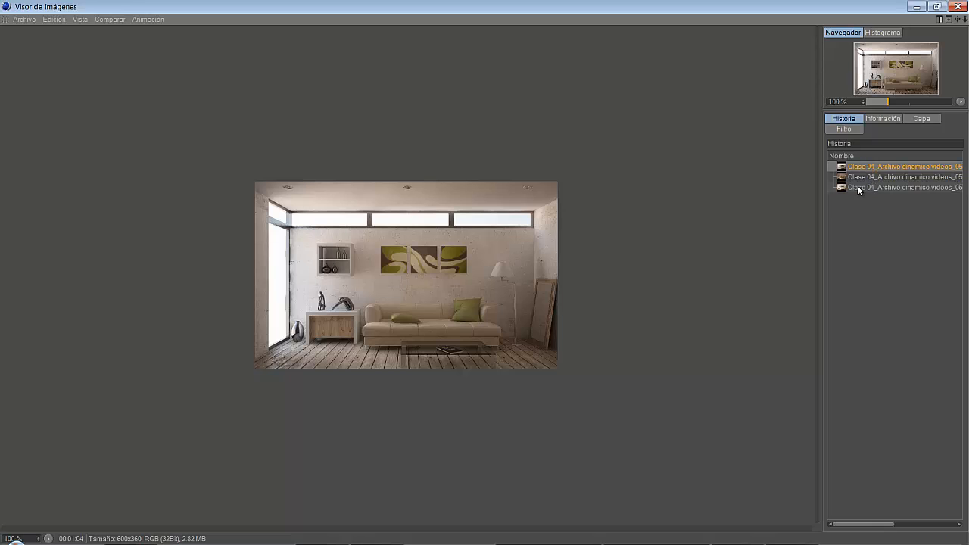
click(858, 188)
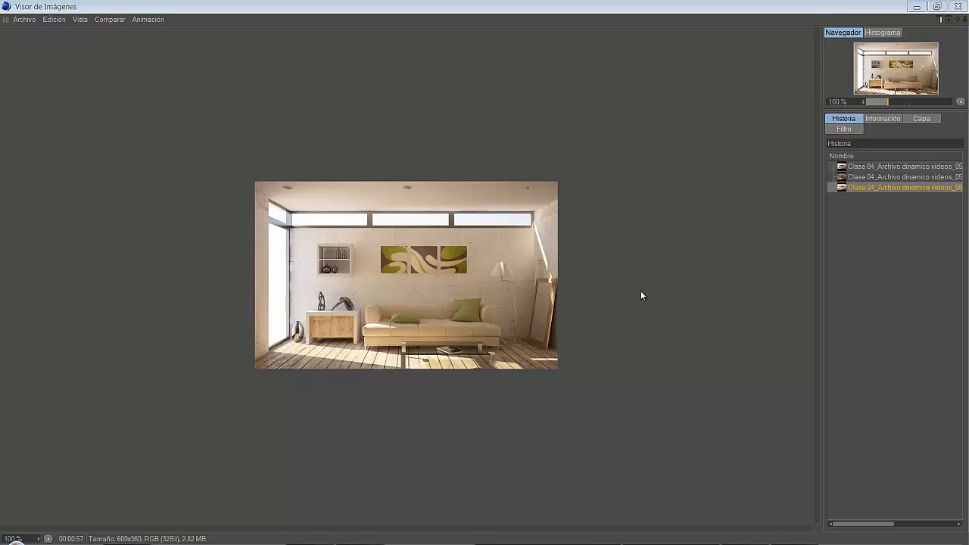
click(916, 6)
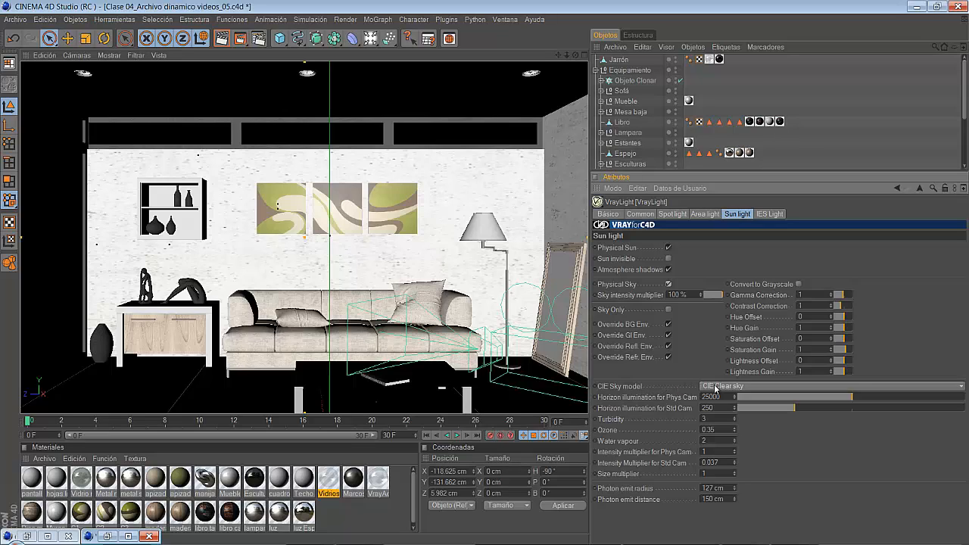
Set the CIE Sky model to CIE Overcast sky with Sky Only enabled, and render the scene
click(708, 386)
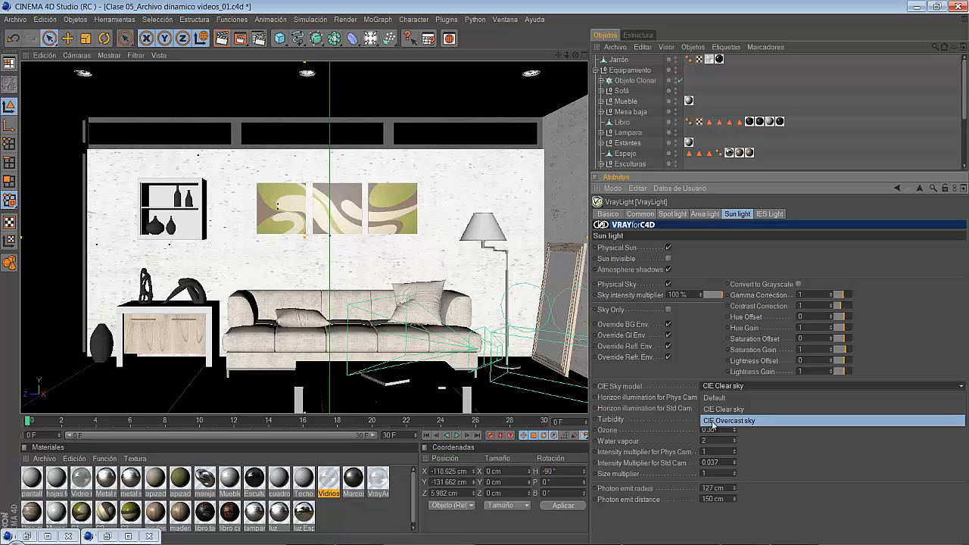
click(712, 421)
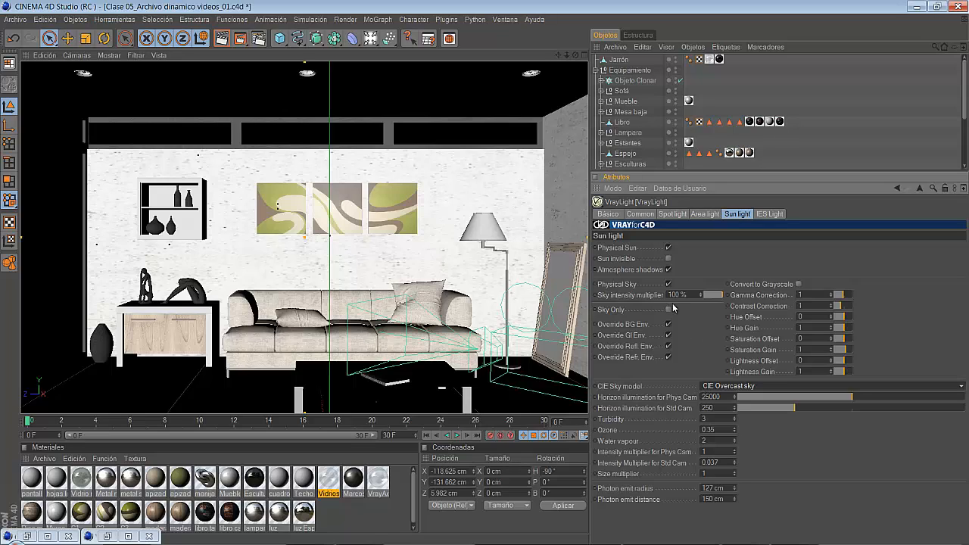
click(667, 310)
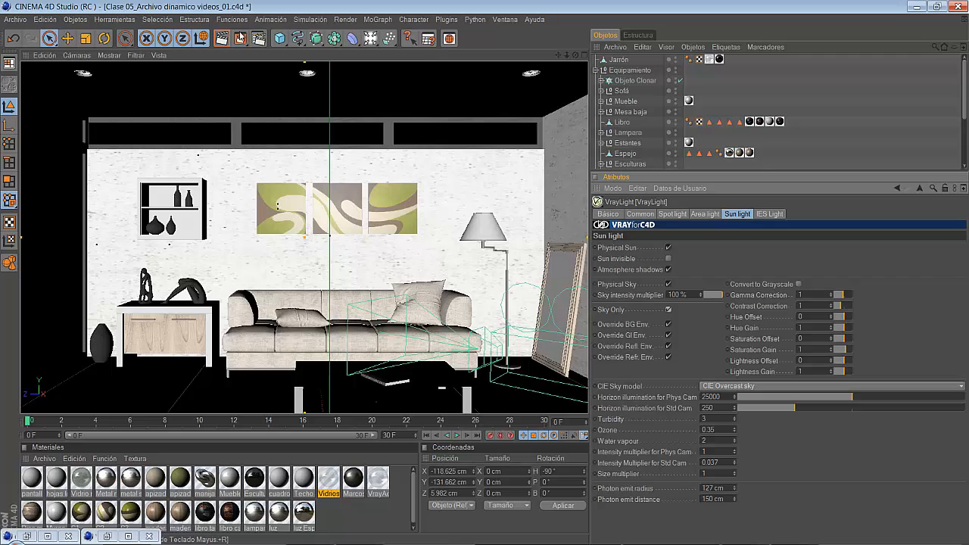
click(240, 39)
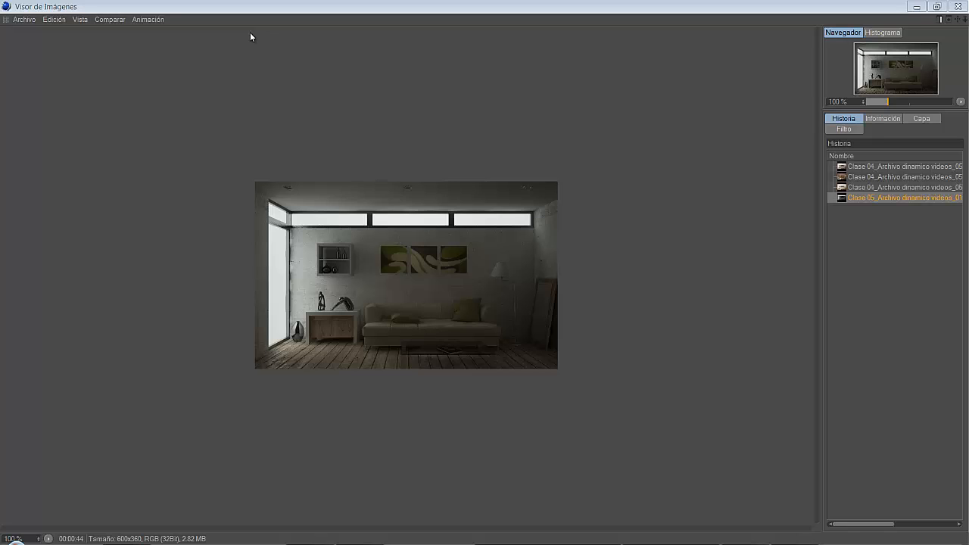
Compare the overcast sky render with the first render in the viewer history, and minimize the viewer
click(868, 169)
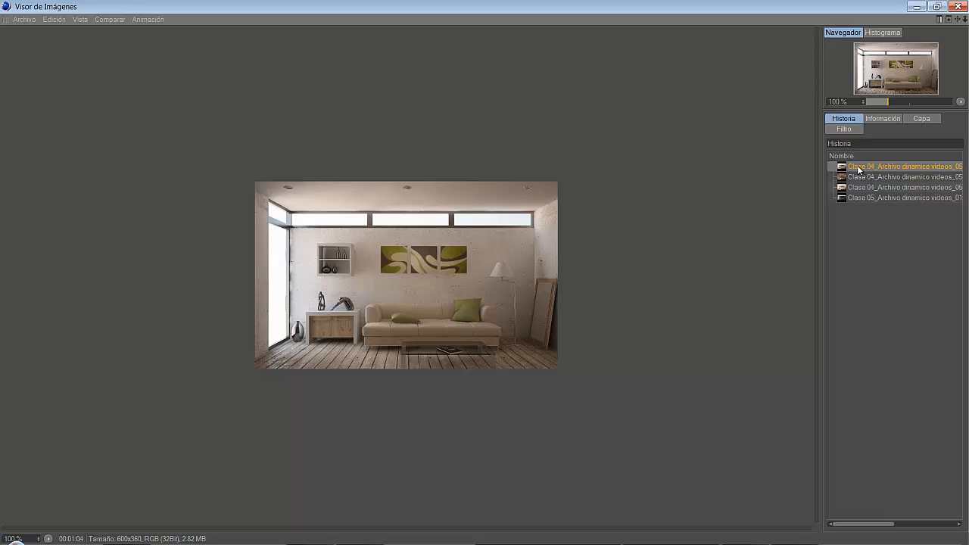
click(856, 199)
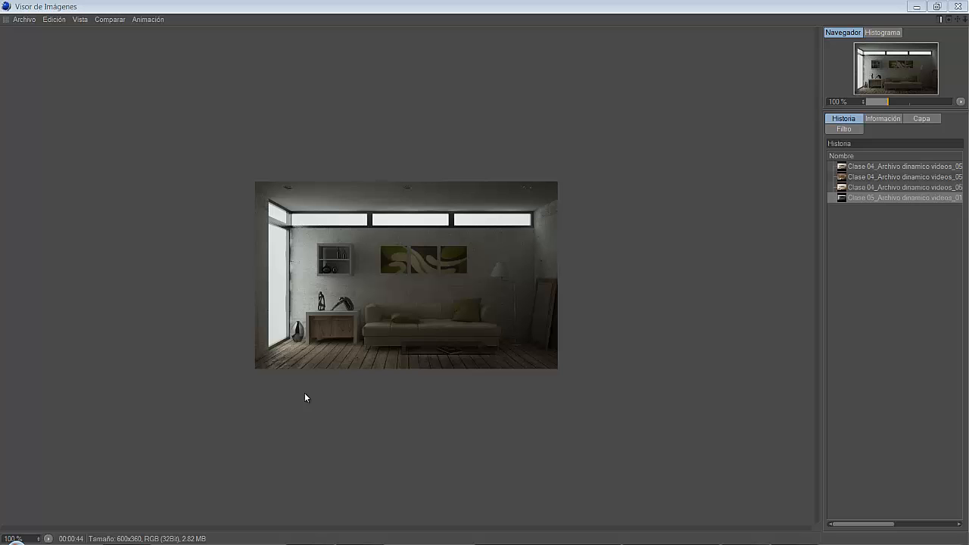
click(916, 7)
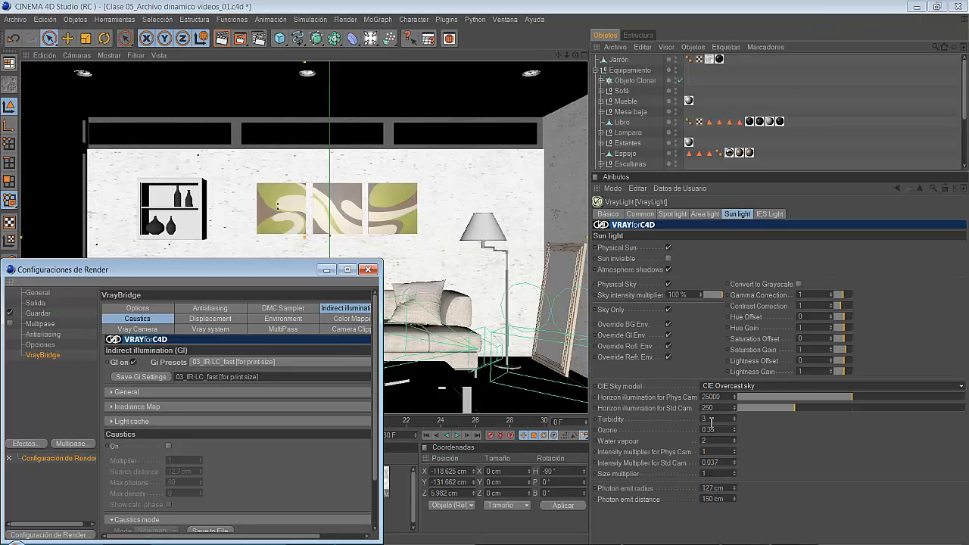
Render the scene with the CIE Sky model set to CIE Clear sky and Horizon illumination for Phys Cam at 10000
click(708, 385)
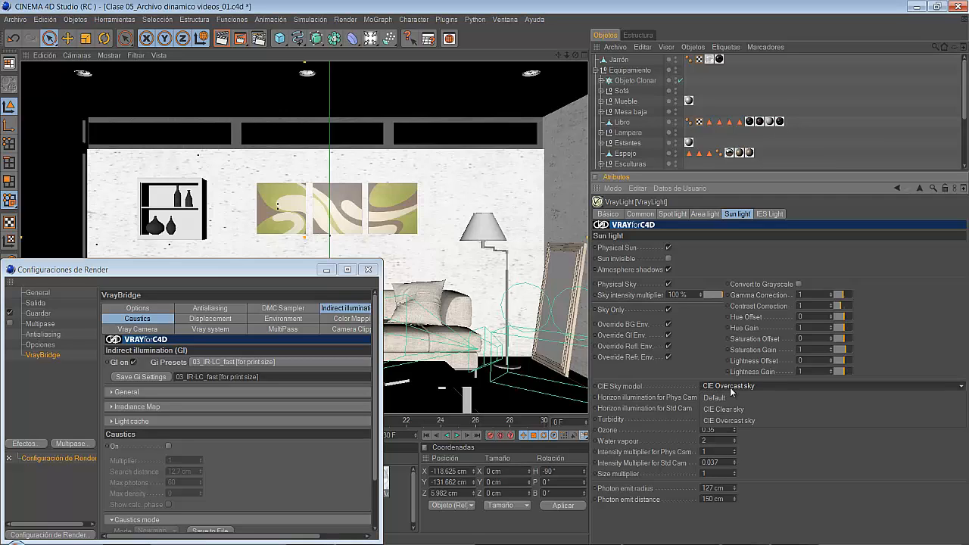
click(730, 387)
click(723, 410)
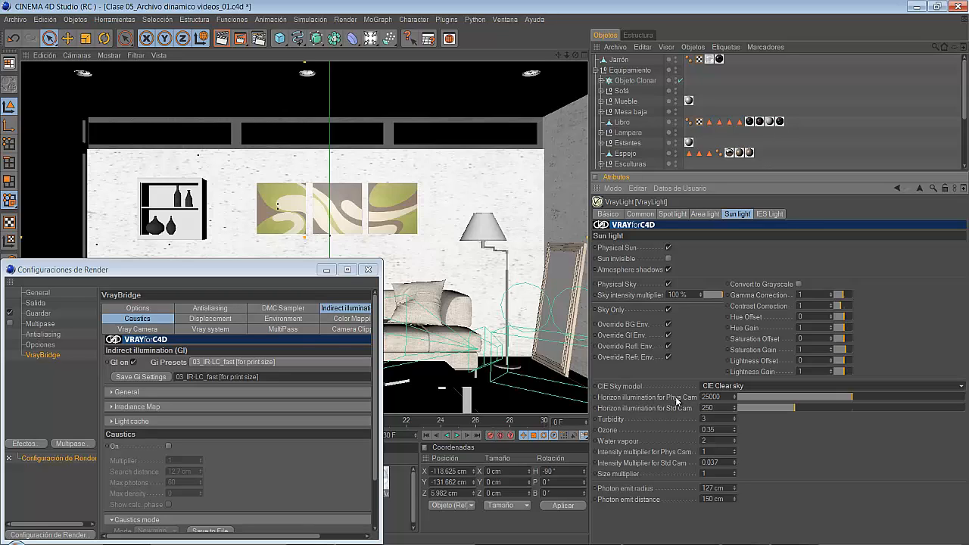
drag(727, 396, 673, 396)
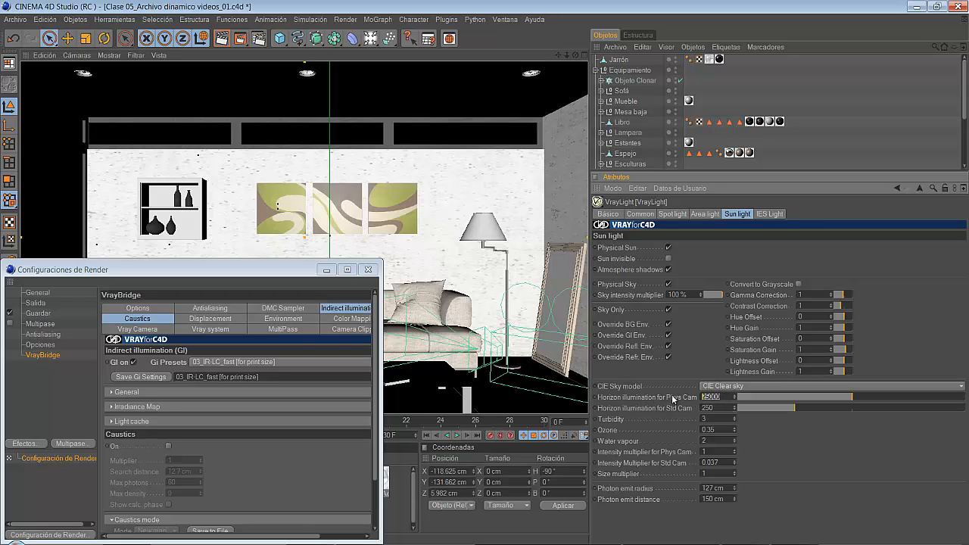
text(10000)
key(Return)
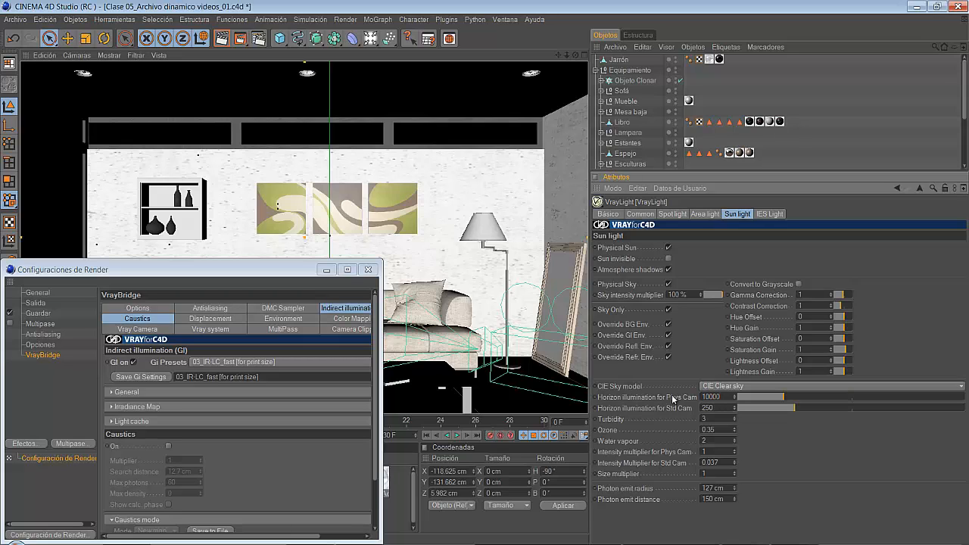
click(326, 271)
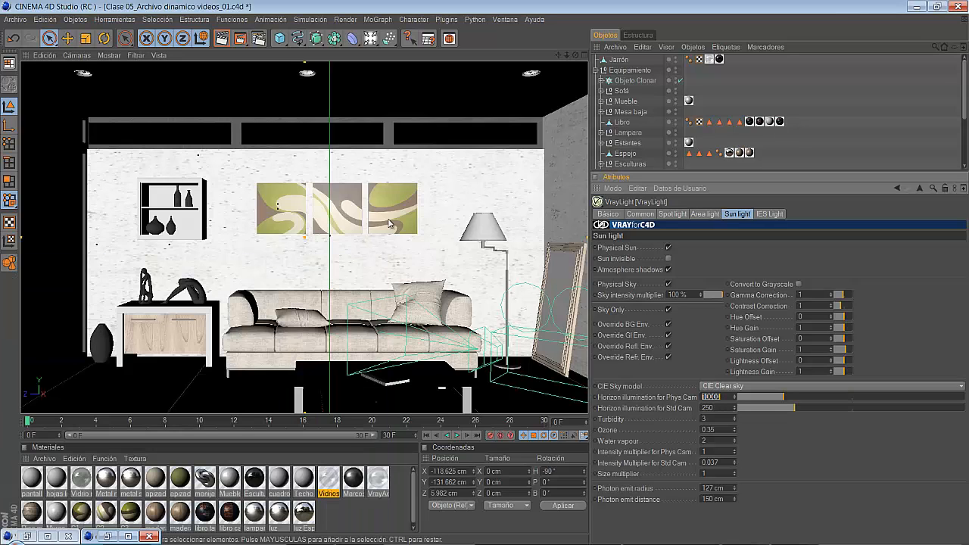
click(240, 38)
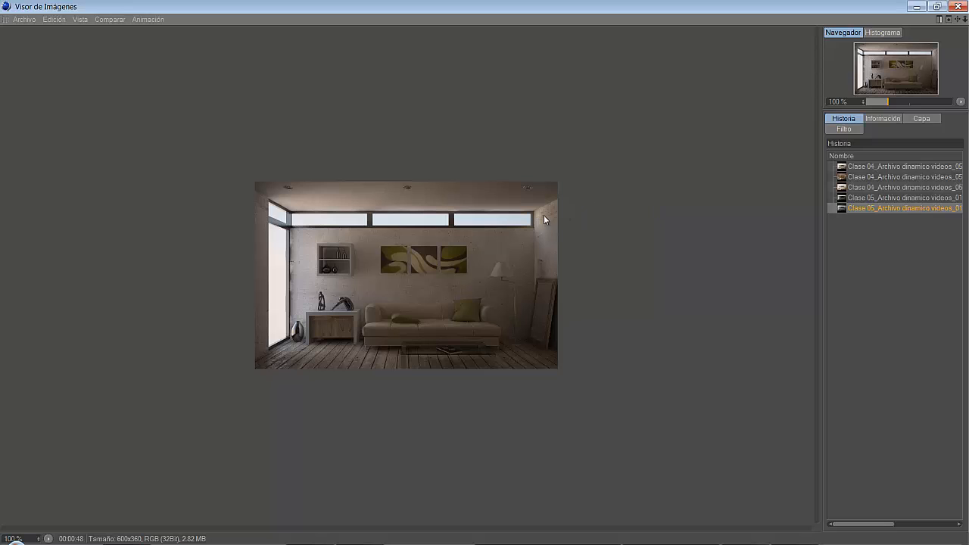
Compare the render with horizon illumination 10000 against the first render in the history, and minimize the viewer
click(883, 166)
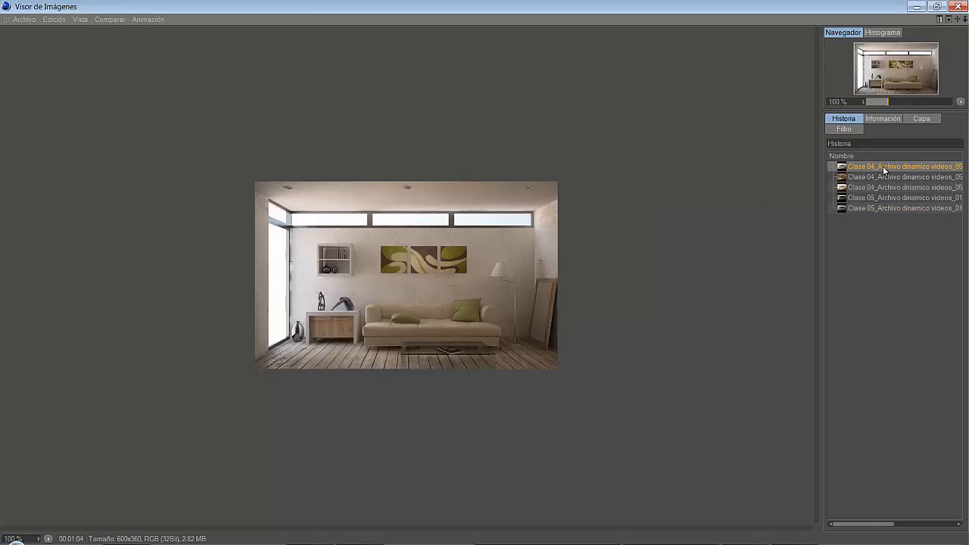
click(863, 208)
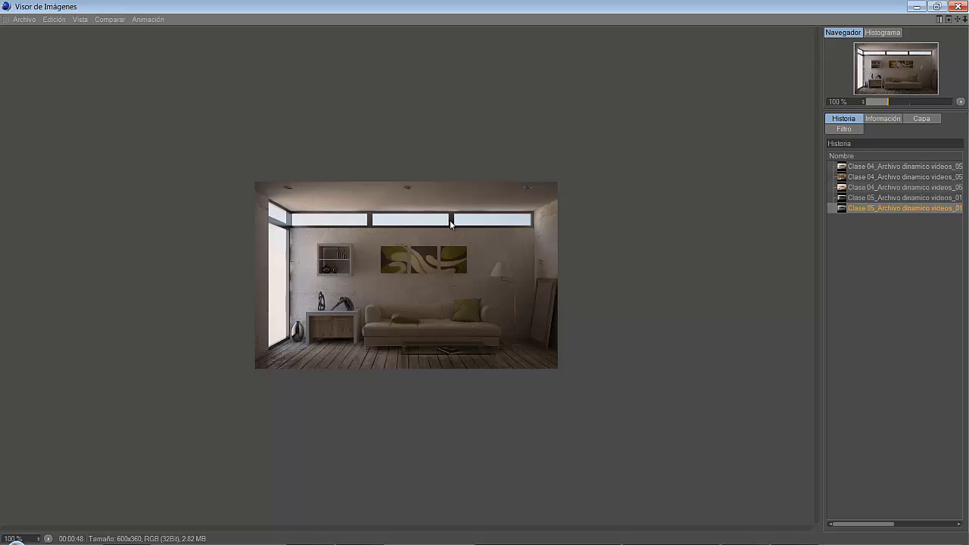
click(851, 168)
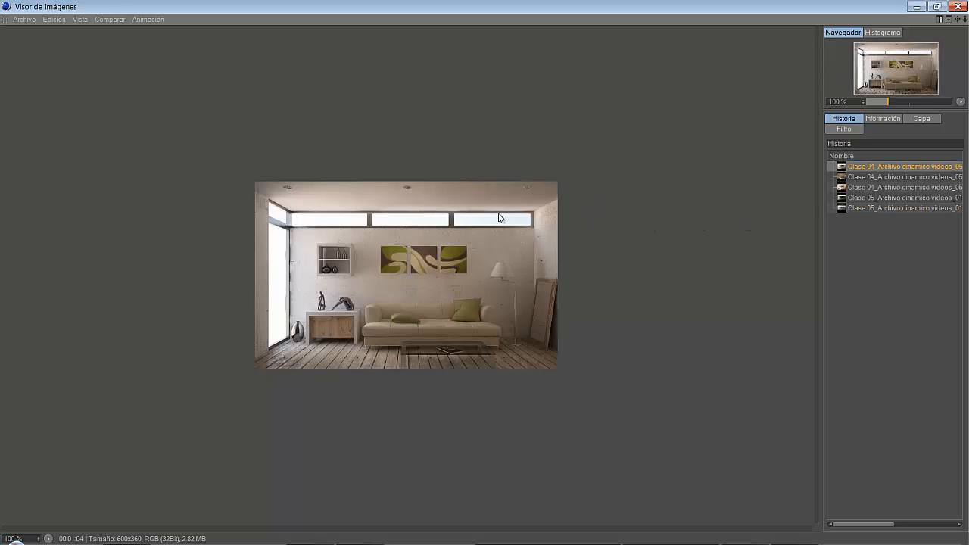
click(853, 209)
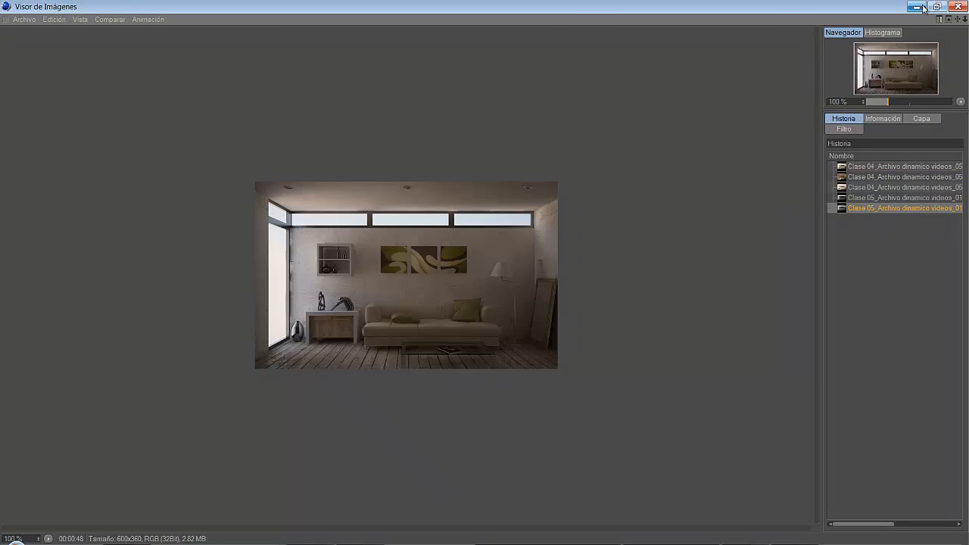
click(915, 8)
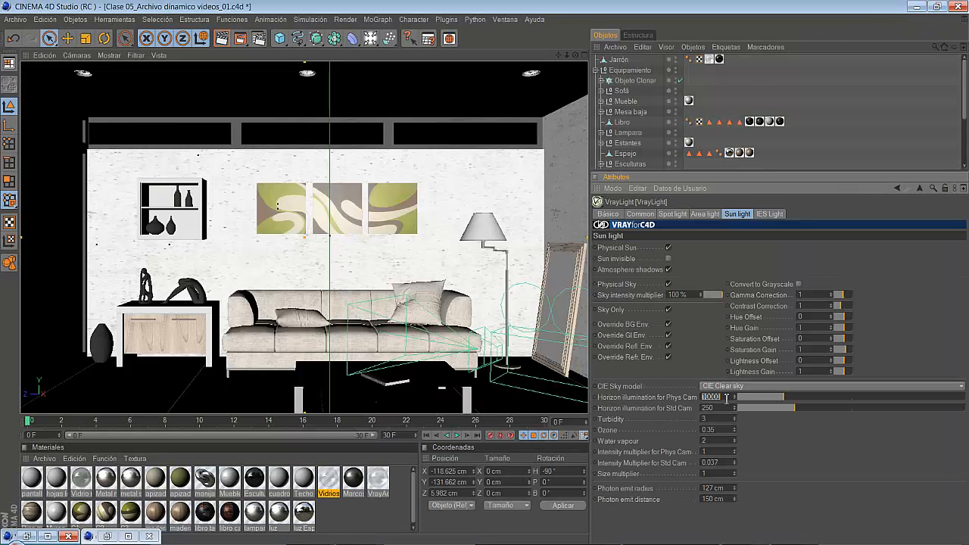
Set Horizon illumination for Phys Cam to 25000 and Turbidity to 1
text(25000)
key(Return)
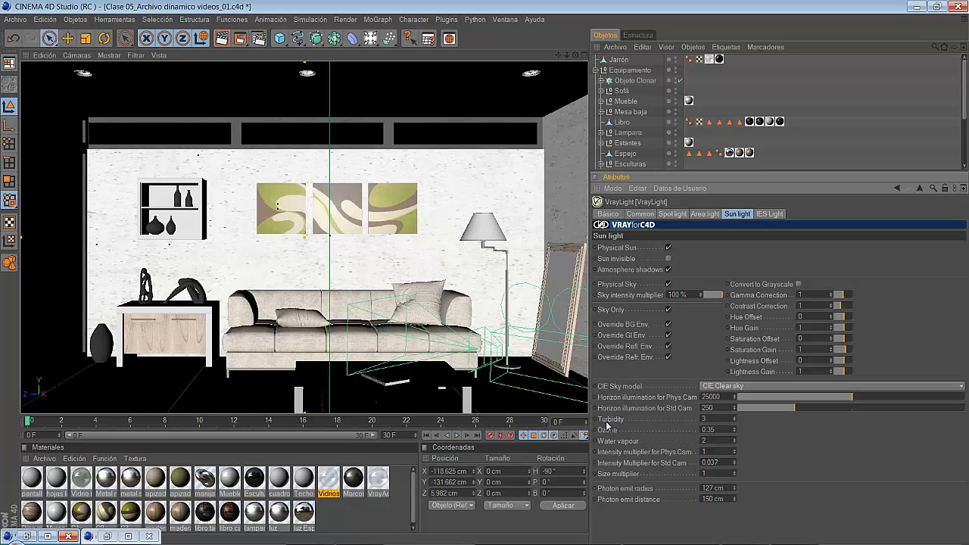
double_click(712, 417)
text(1)
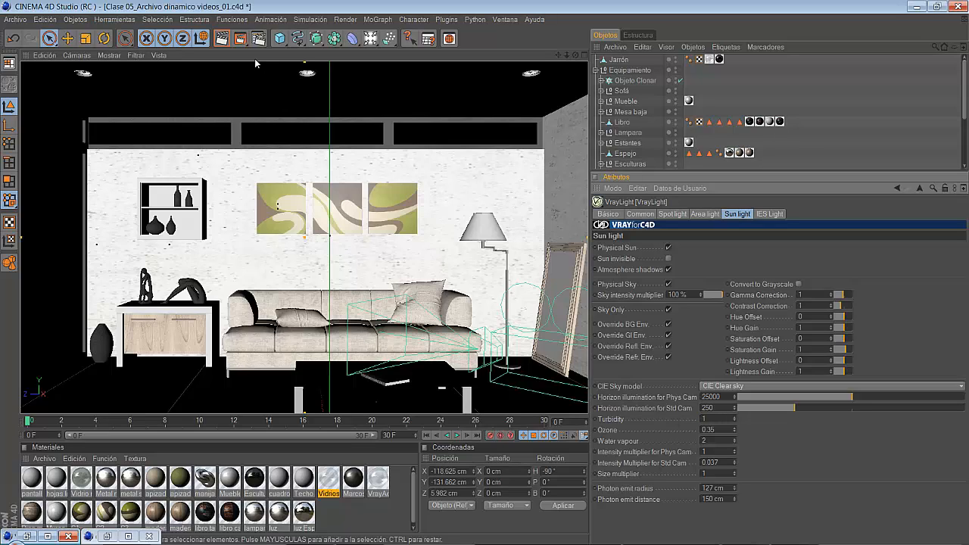
Render the scene with the lower turbidity and compare the image with the first render in the history
click(239, 38)
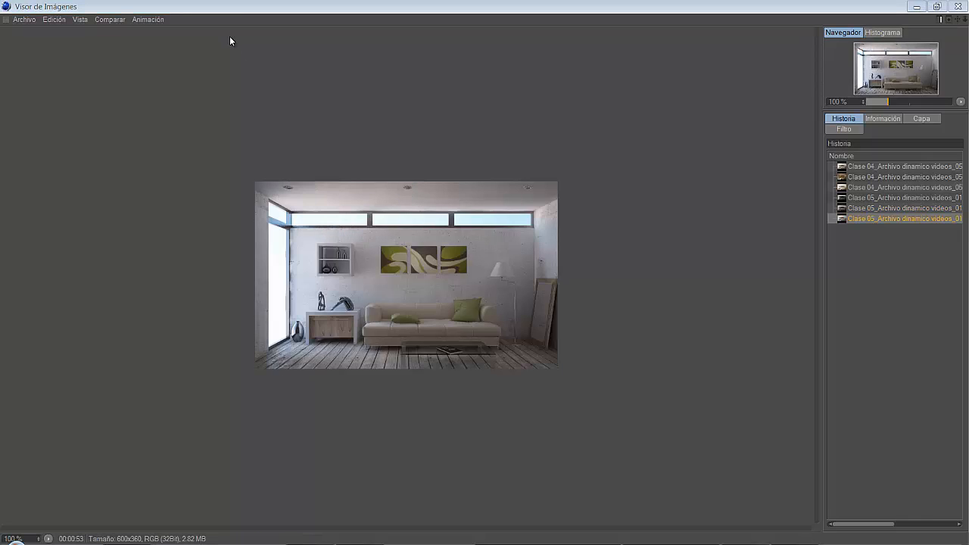
click(856, 168)
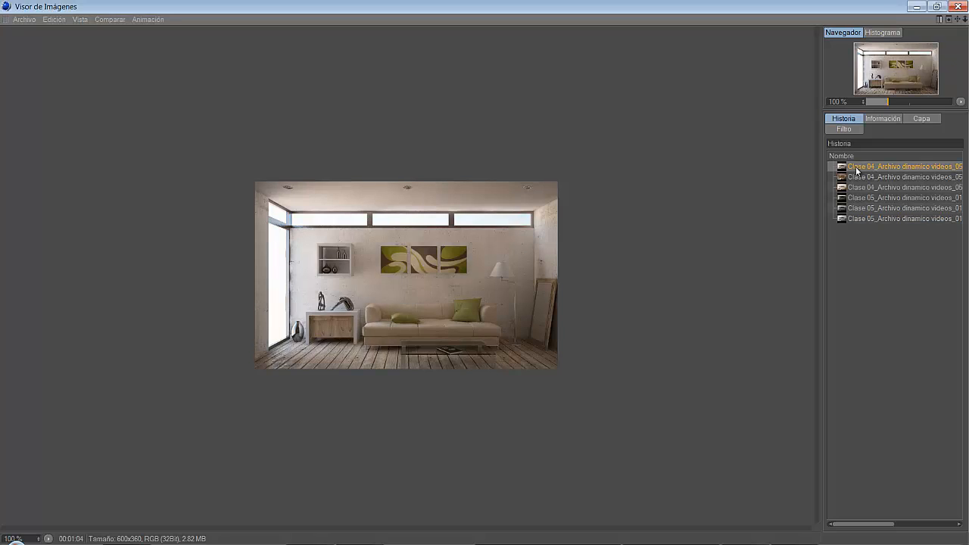
click(856, 218)
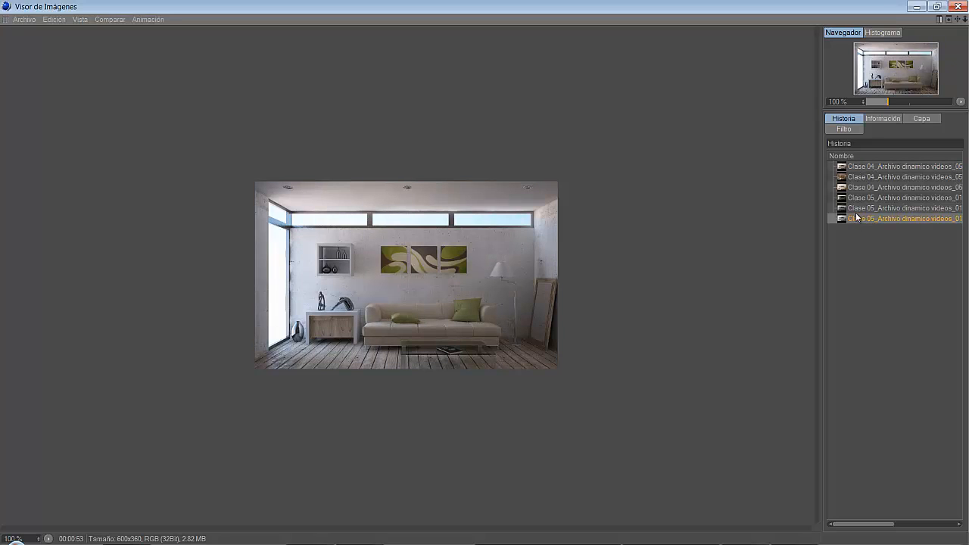
Alternate between the first and the most recent renders in the history to judge the turbidity effect, and minimize the viewer
click(857, 168)
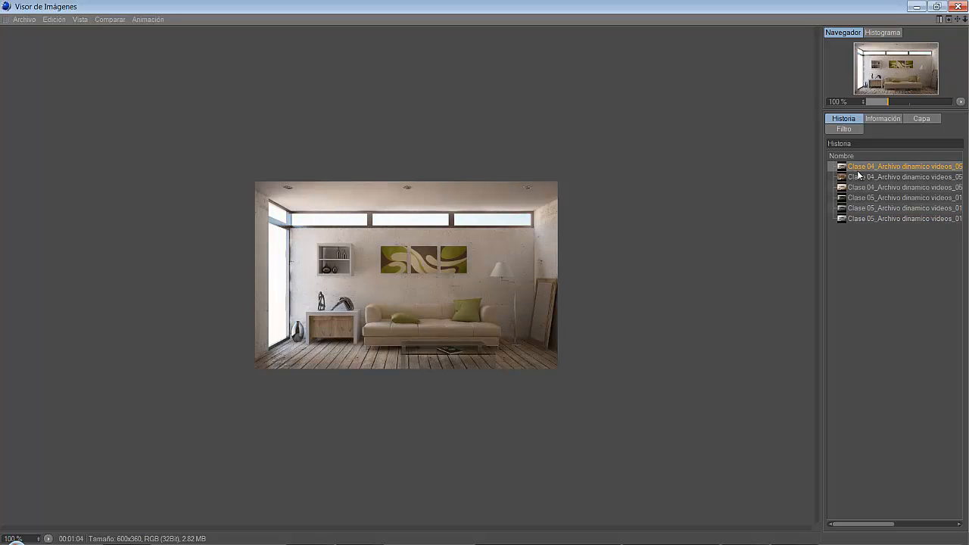
click(855, 219)
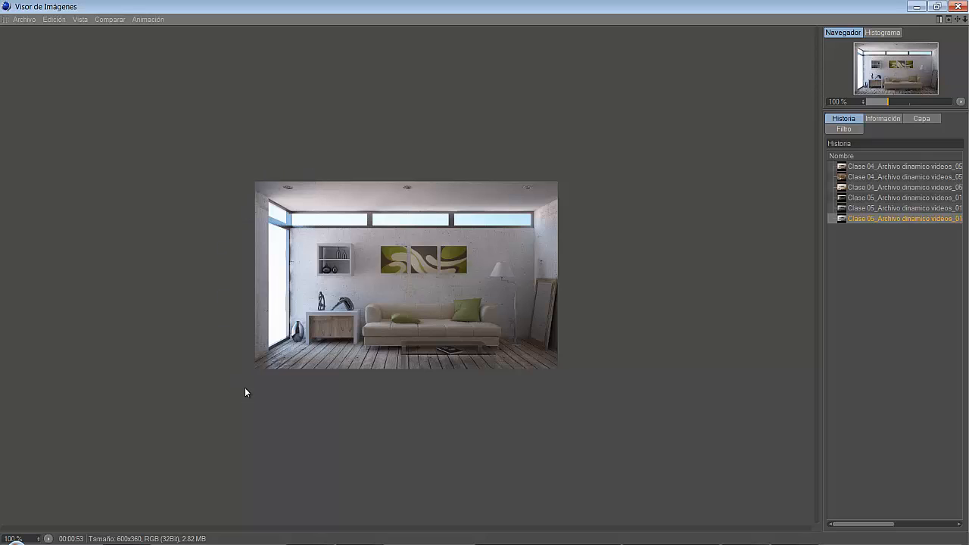
click(853, 167)
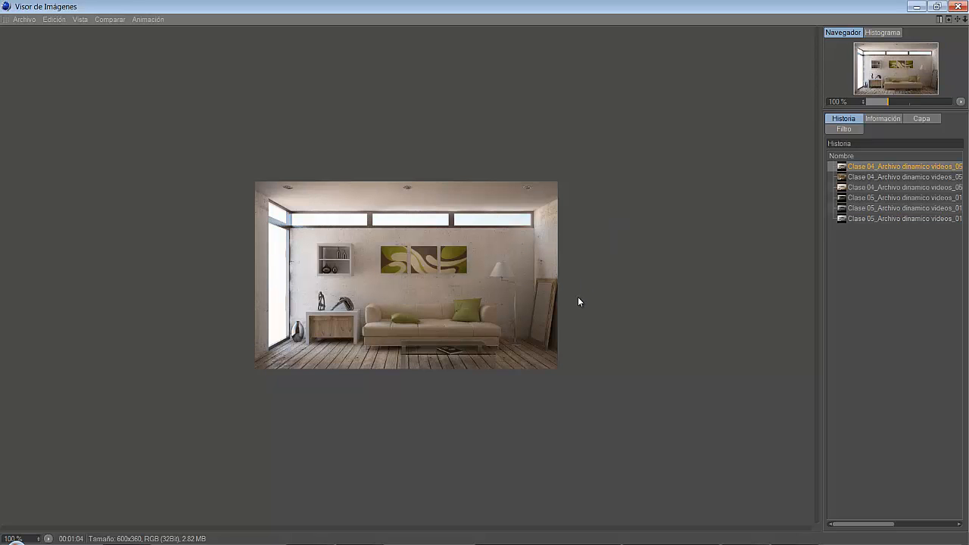
click(916, 6)
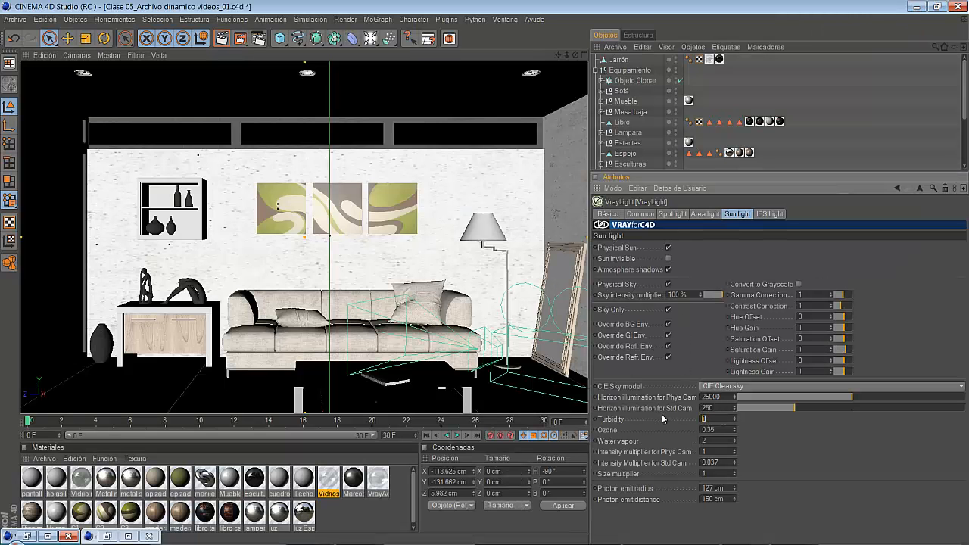
Set the sun light's Turbidity to 2 and turn off Sky Only
text(2)
click(714, 452)
click(669, 310)
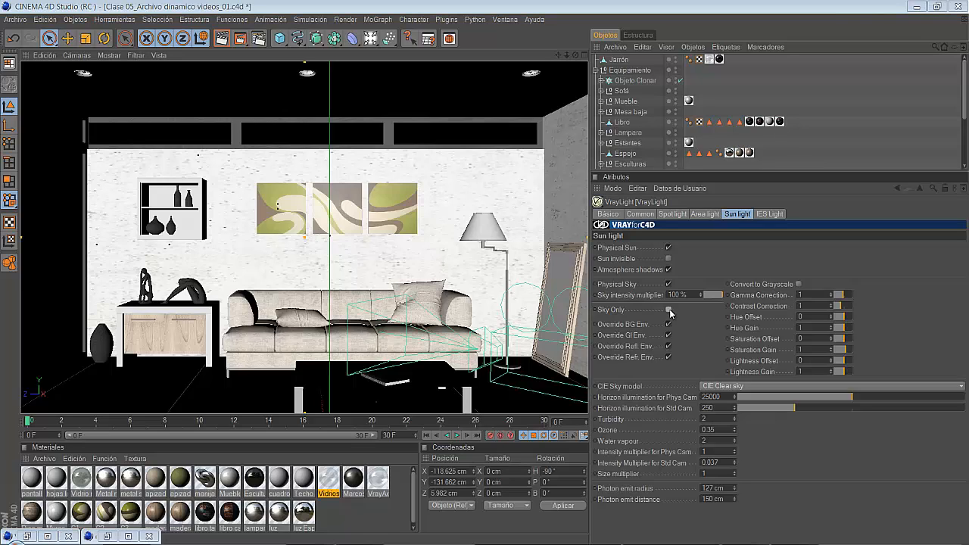
Move the third render, the one with direct sunlight, to the end of the image viewer's history and minimize the viewer
click(26, 536)
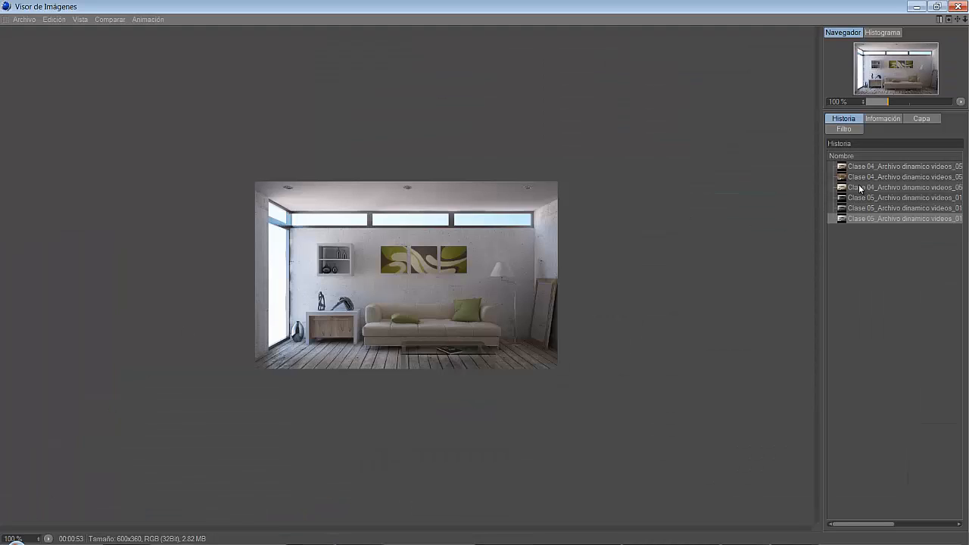
click(859, 187)
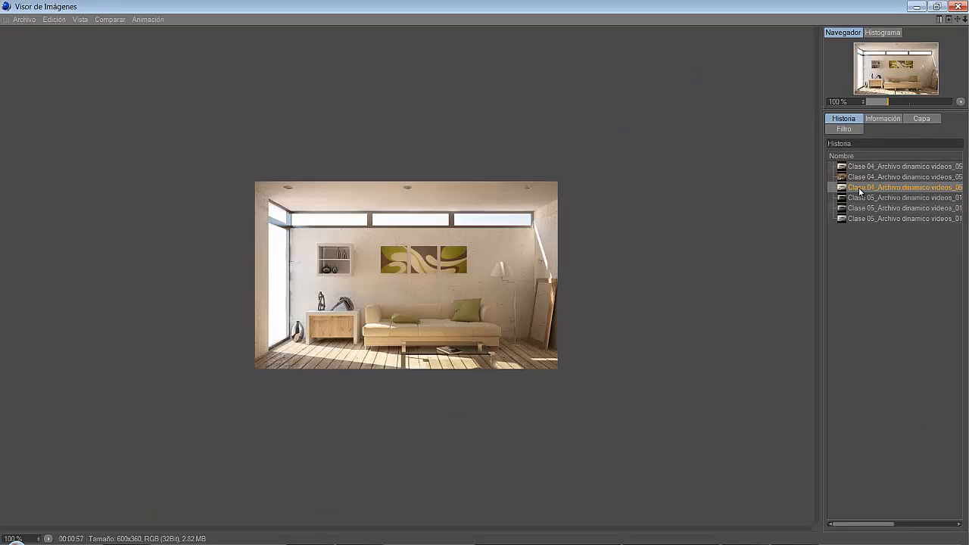
drag(858, 187, 855, 221)
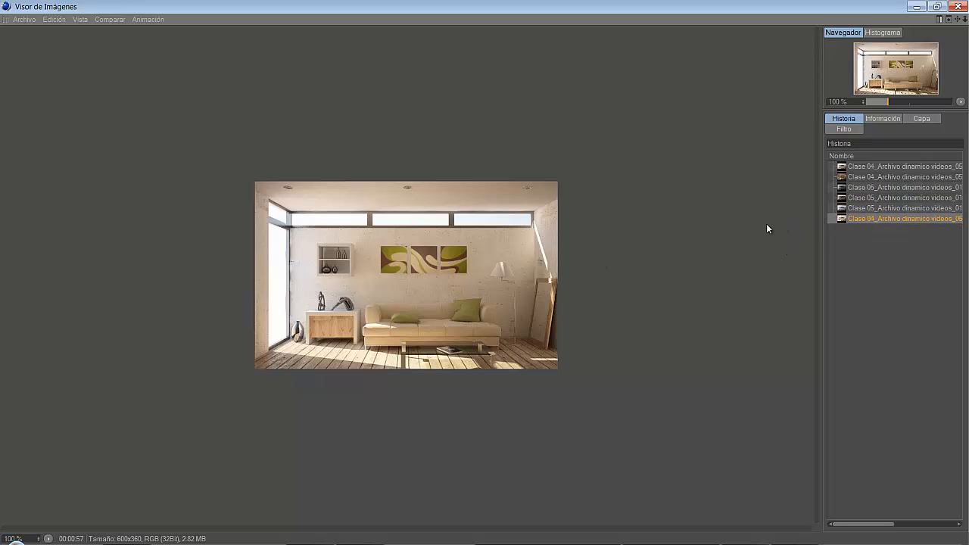
click(916, 6)
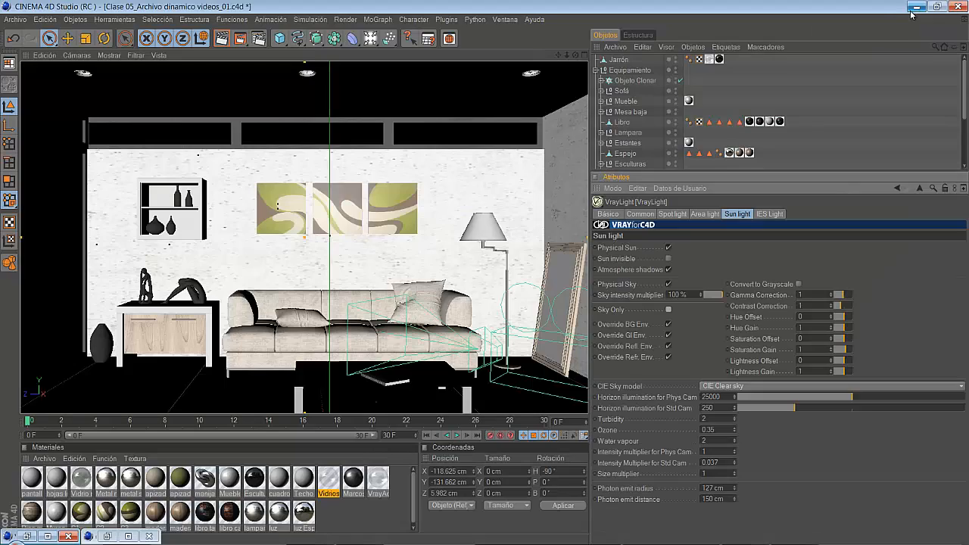
Set the Intensity multiplier for Phys Cam to 0.3 and render the scene
double_click(713, 451)
text(0.3)
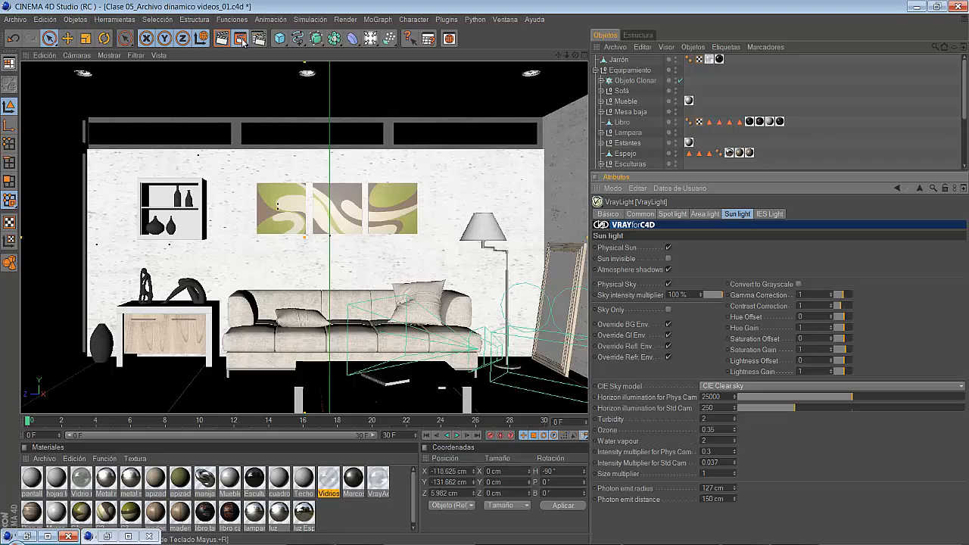
click(240, 38)
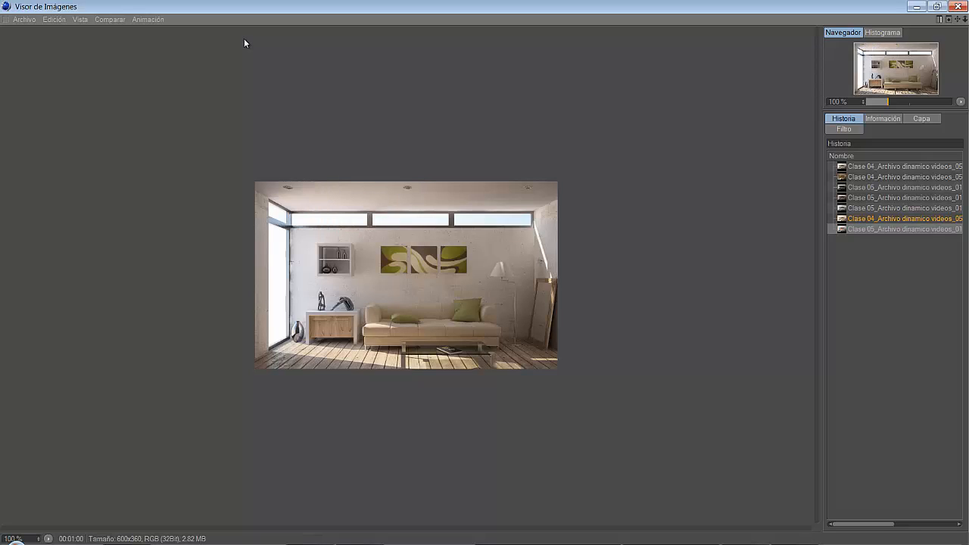
Compare the enlarged render with reduced sun intensity against the earlier sunlit render in the history, and minimize the viewer
scroll(414, 355, up, 3)
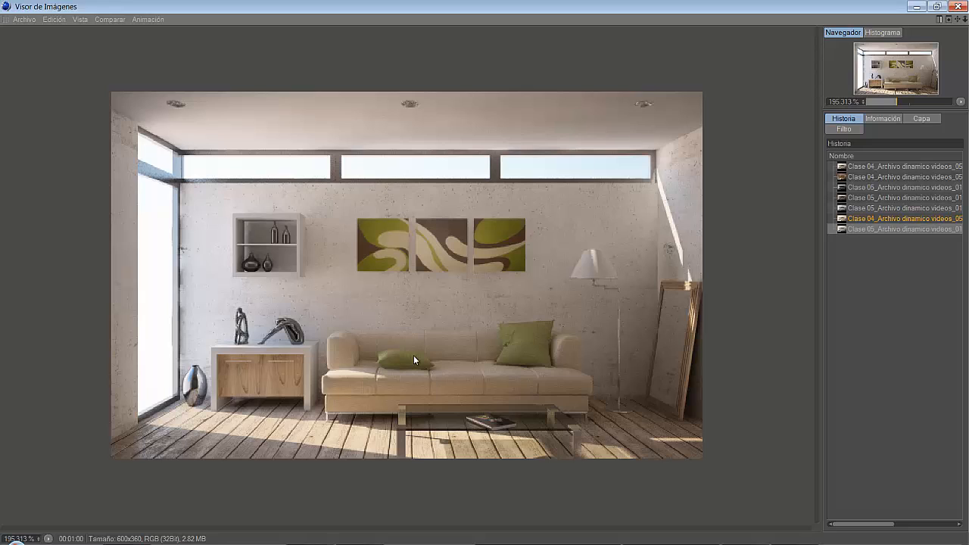
scroll(413, 355, up, 1)
scroll(413, 355, down, 1)
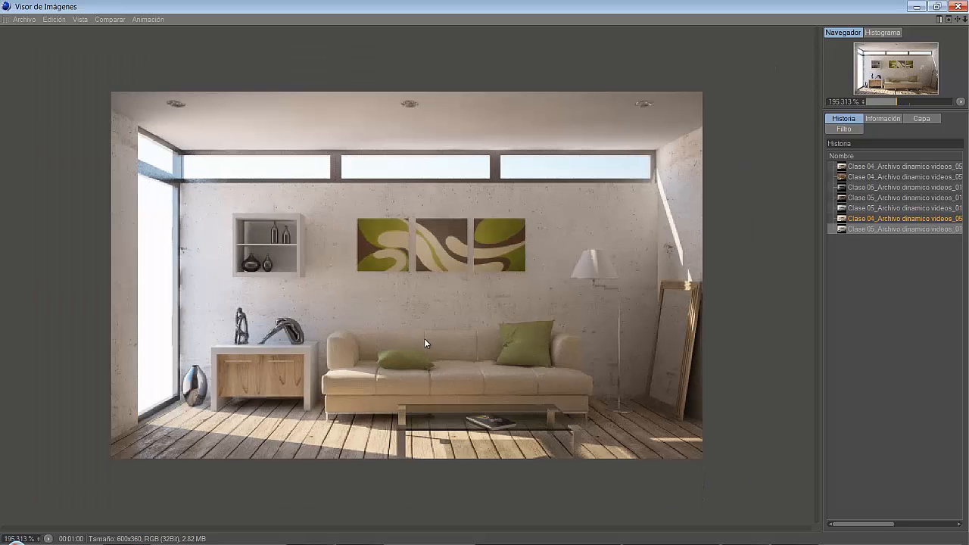
click(867, 219)
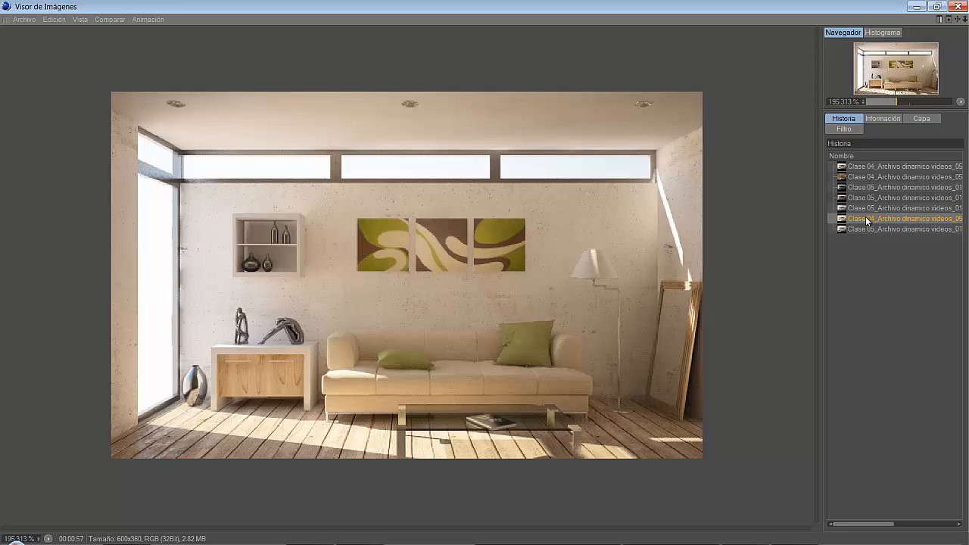
key(Down)
key(Up)
key(Down)
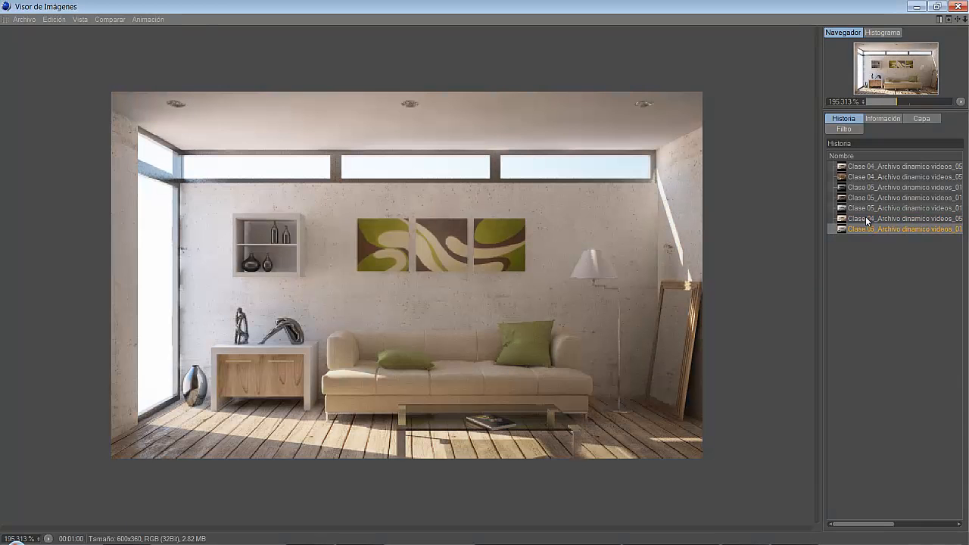
key(Up)
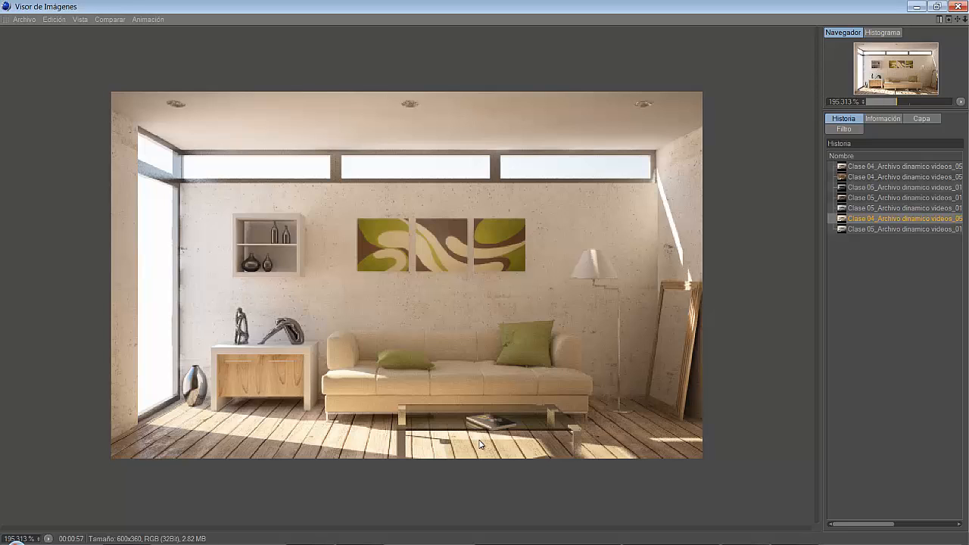
key(Down)
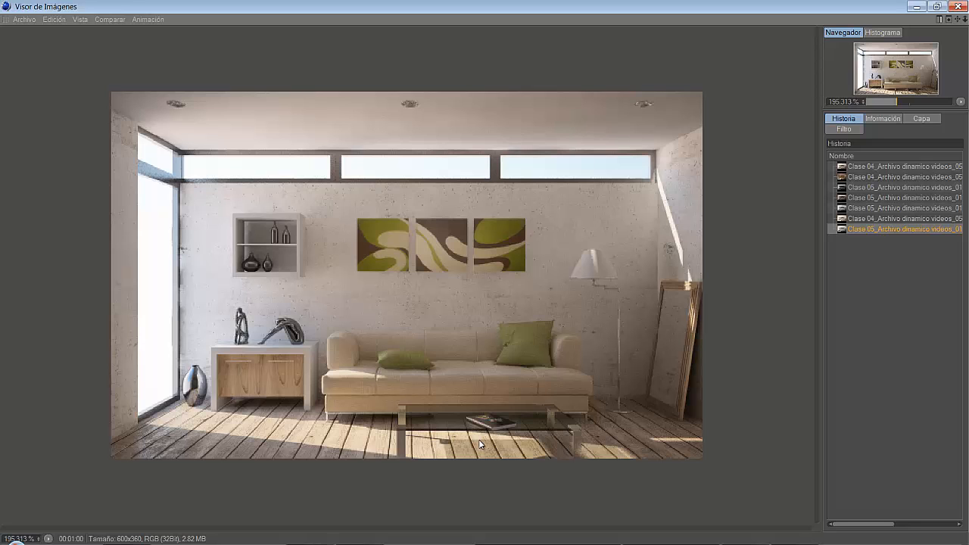
key(Up)
key(Down)
click(914, 6)
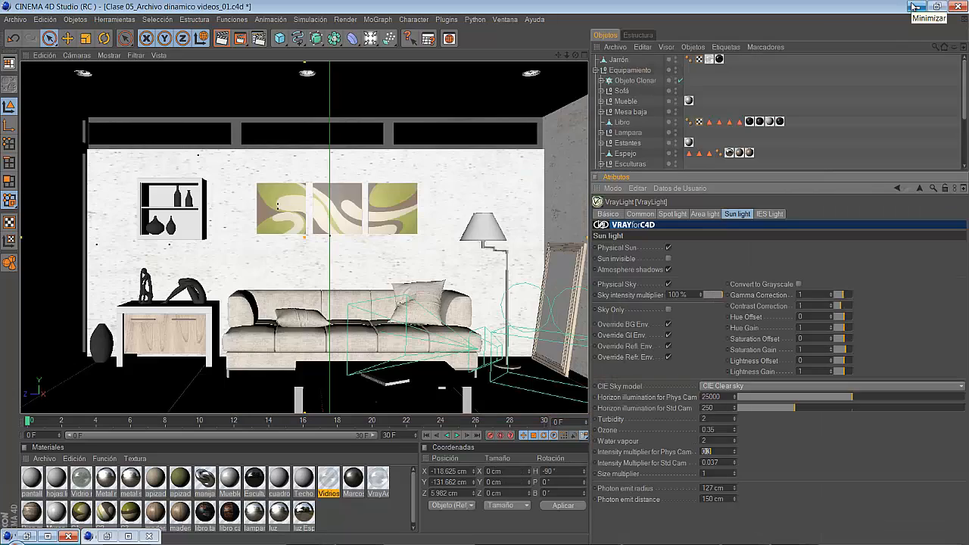
Raise the sun's Size multiplier and render the scene
click(719, 474)
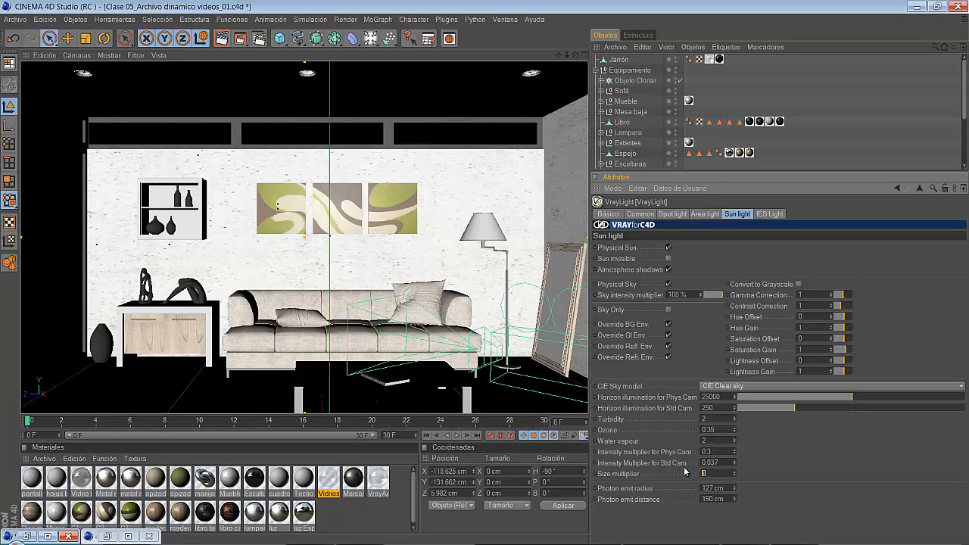
key(Return)
click(241, 38)
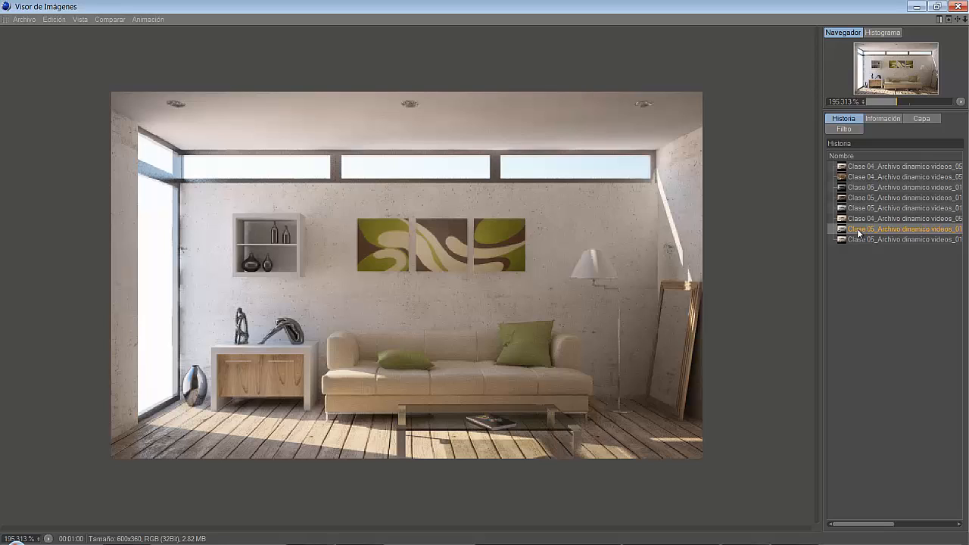
Compare the shadow edges in the last two renders of the history, and minimize the viewer
key(Down)
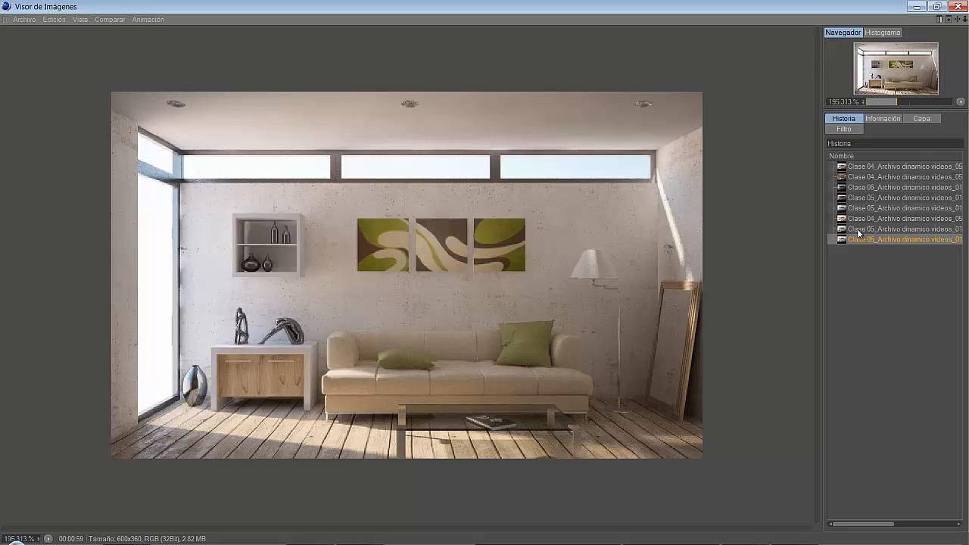
key(Up)
key(Down)
key(Up)
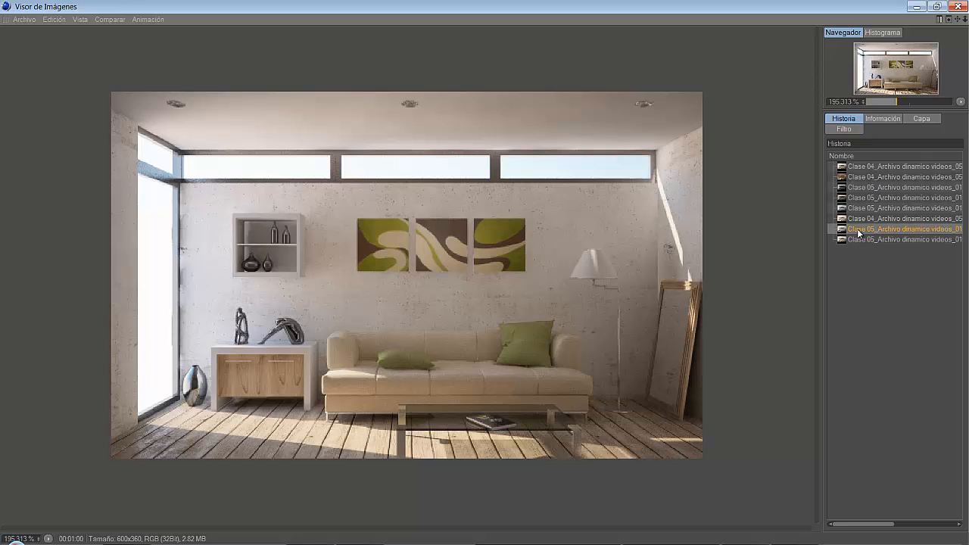
key(Down)
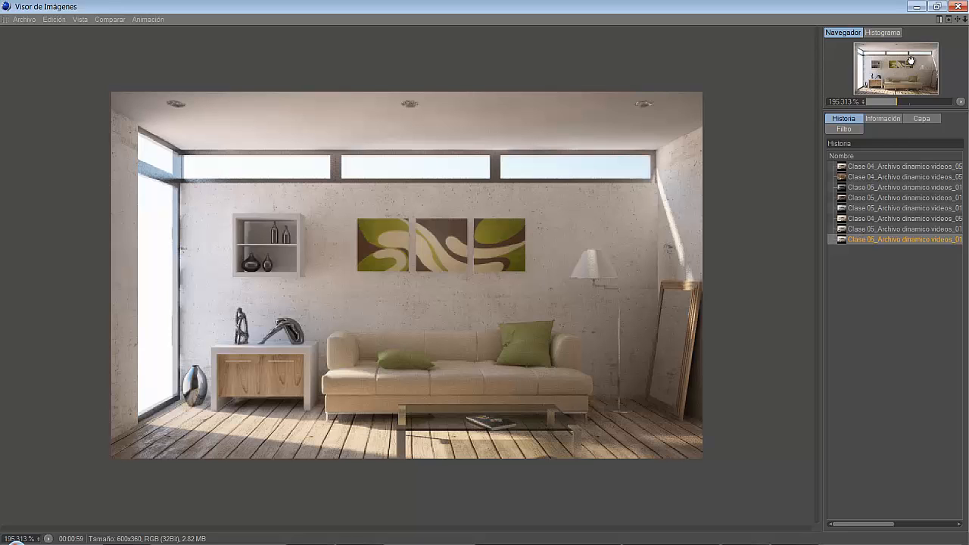
click(915, 7)
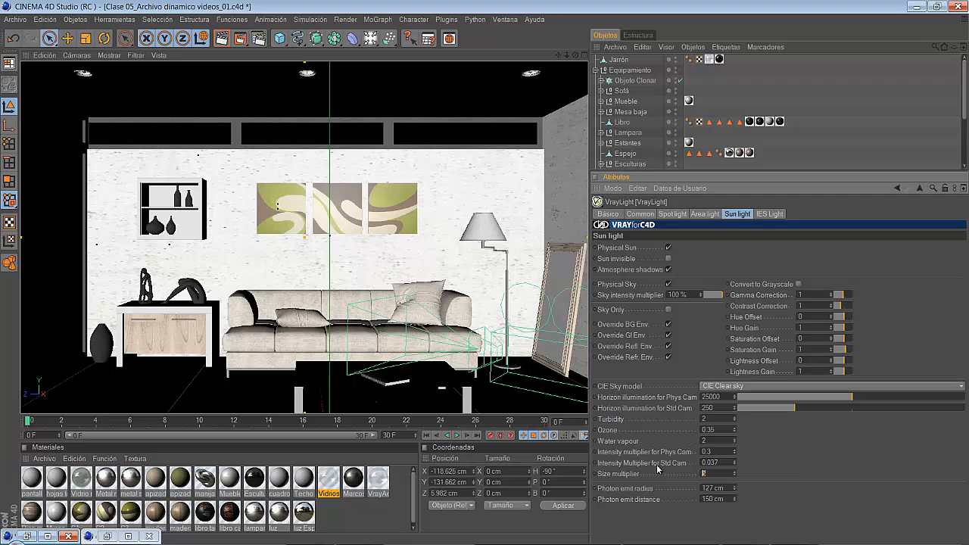
Set the sun's Size multiplier to 30 and render the scene
text(30)
key(Return)
click(243, 39)
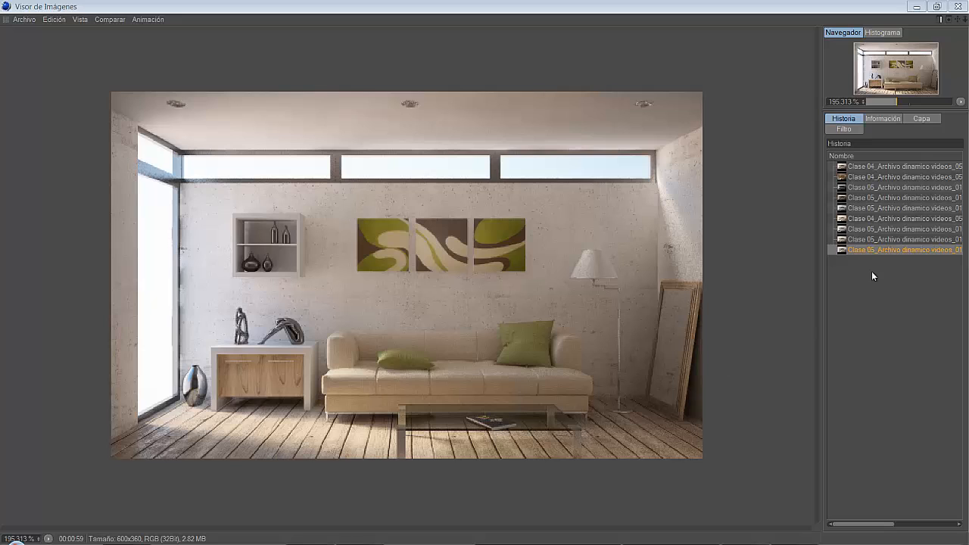
Compare the shadows of the Size multiplier 30 render with the two preceding renders, and minimize the viewer
click(854, 240)
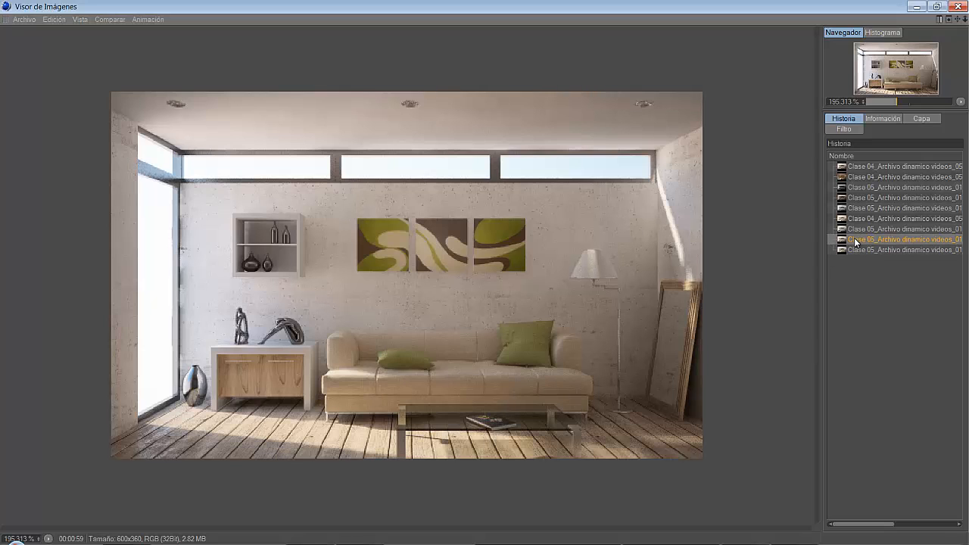
key(Up)
key(Down)
key(Down)
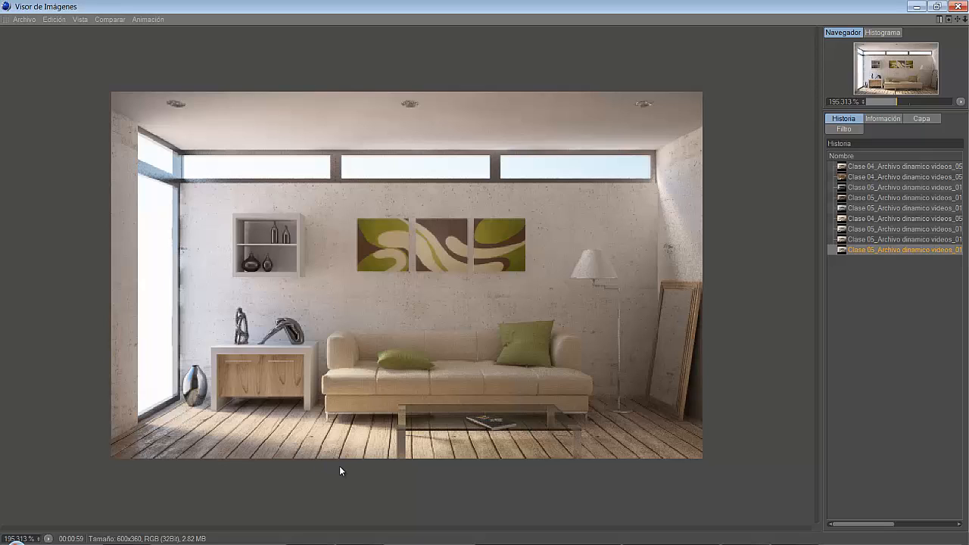
click(915, 6)
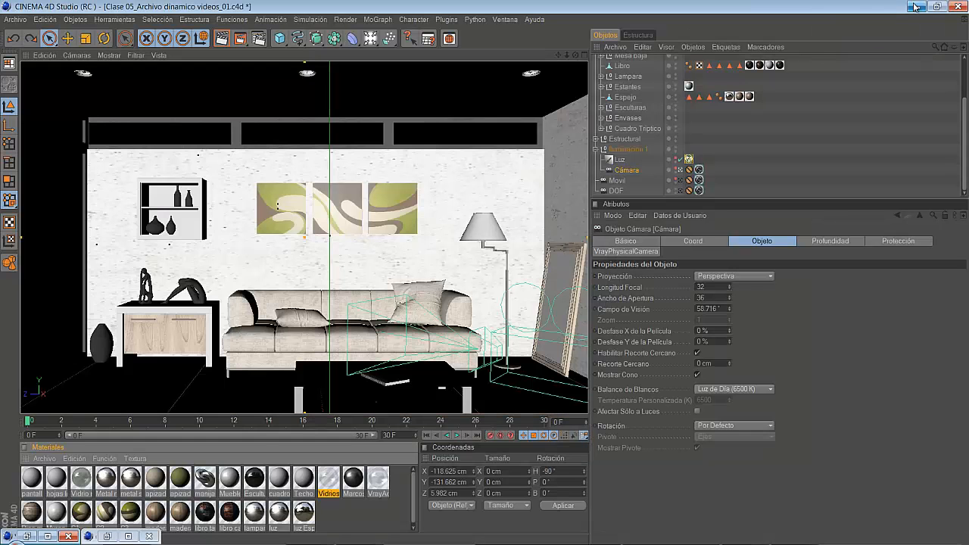
Set the Size multiplier to 5 in the sun settings of the Luz light's VrayLight tag
click(689, 159)
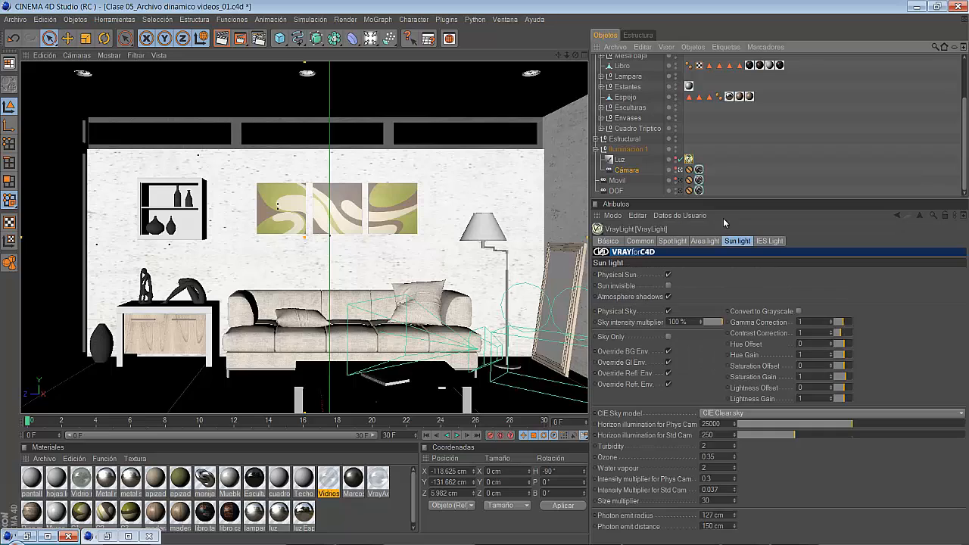
click(718, 500)
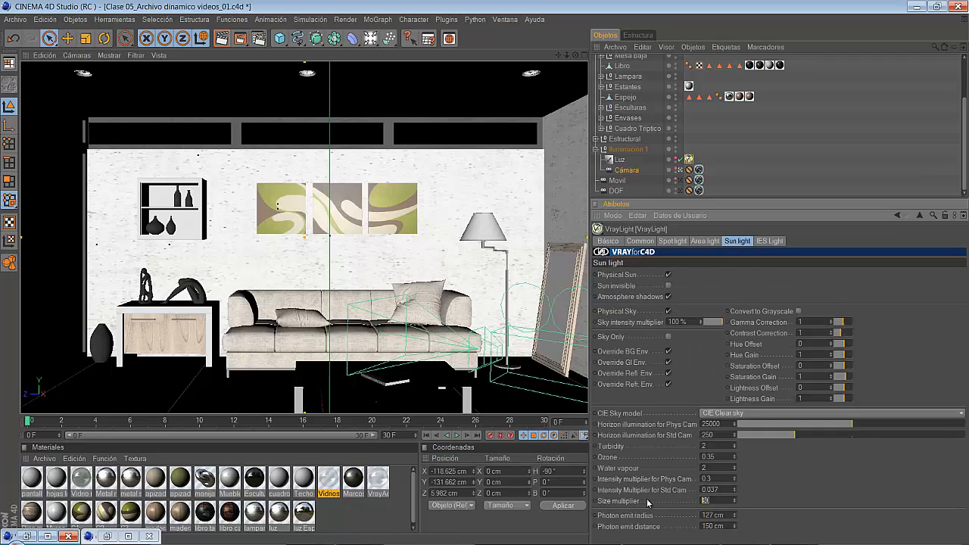
text(5)
Duplicate the Luz light inside the lighting group and select the copy
click(621, 162)
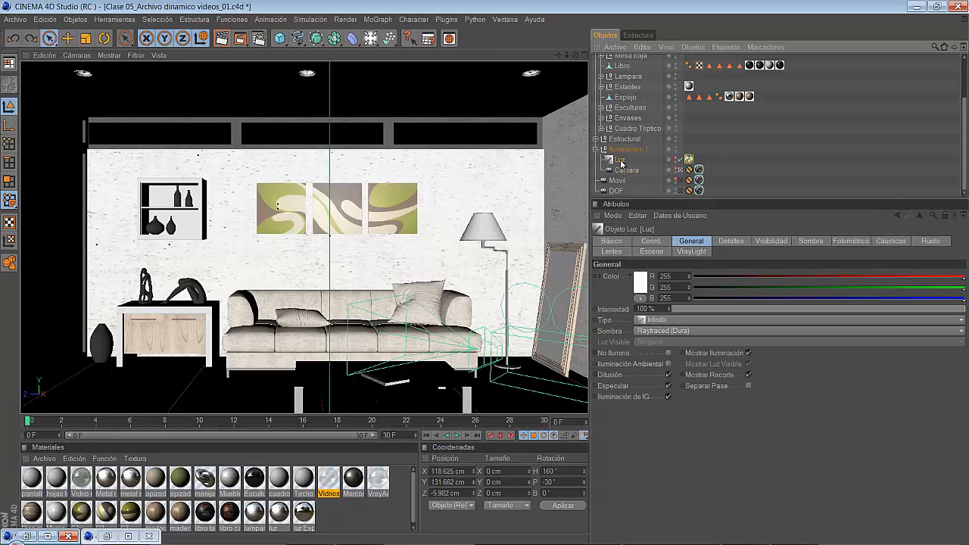
ctrl+drag(621, 161, 621, 166)
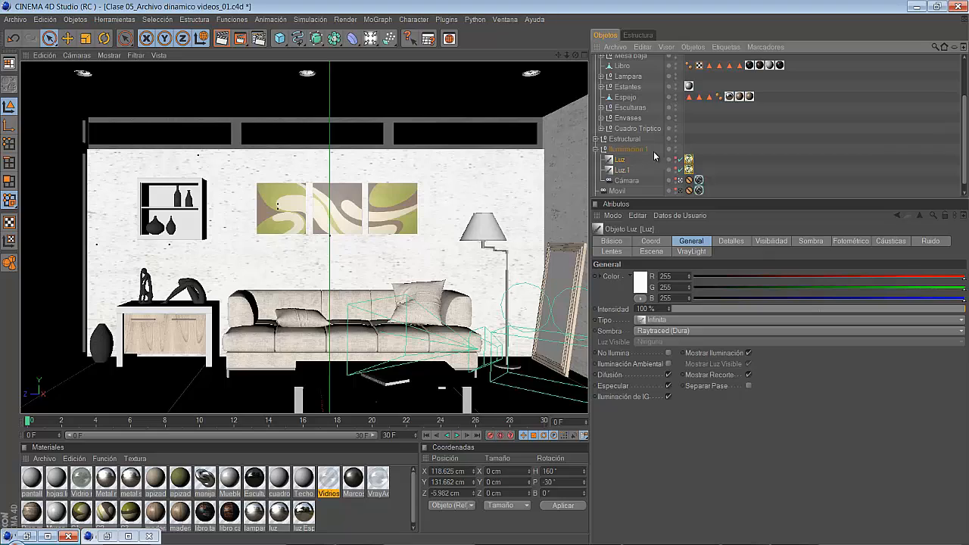
click(622, 162)
click(622, 171)
Switch the viewport to the editor camera and frame the whole room from outside together with the copied light
click(83, 55)
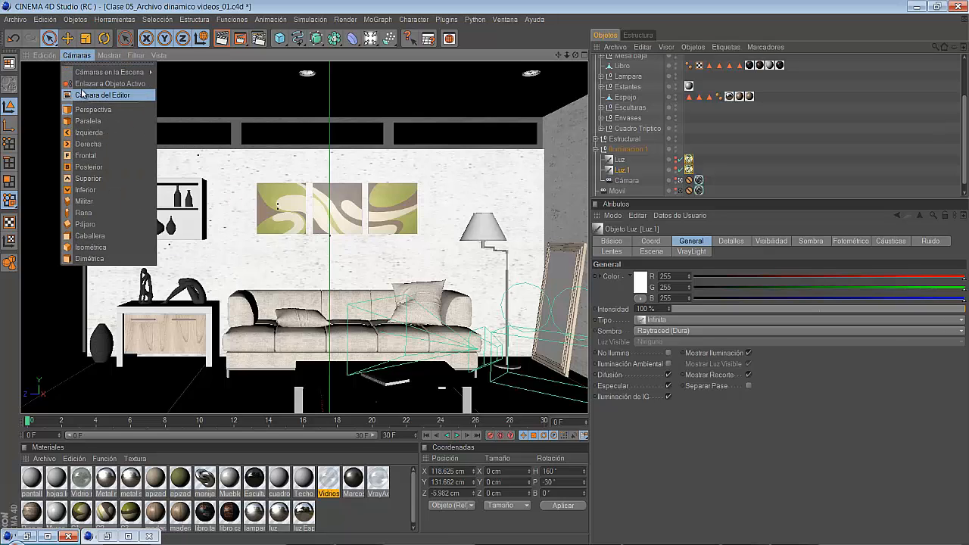
click(83, 95)
scroll(323, 293, down, 8)
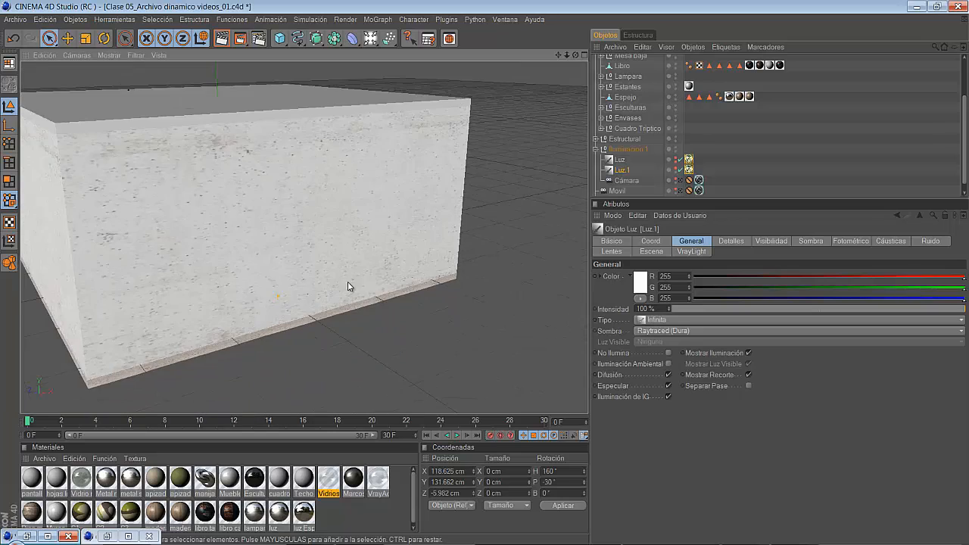
scroll(346, 279, down, 5)
alt+drag(361, 242, 492, 272)
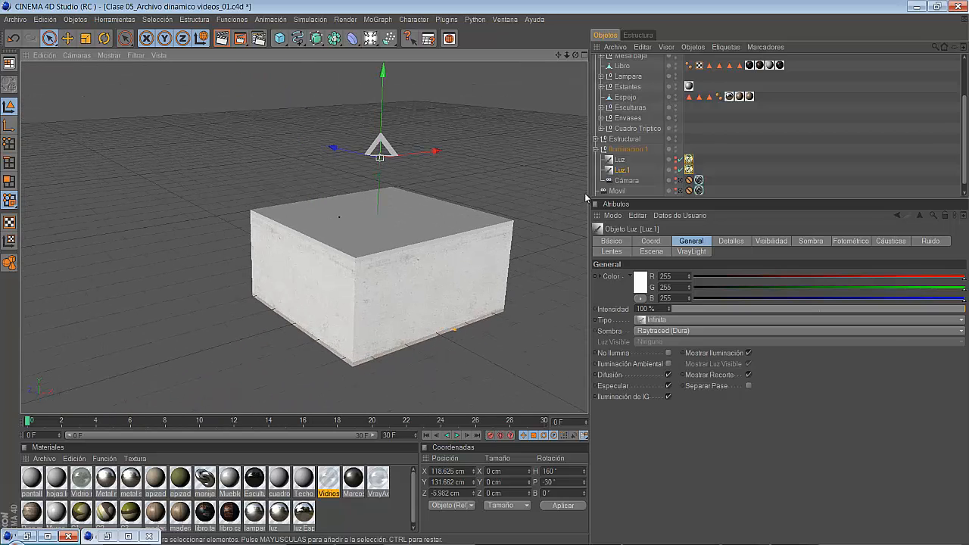
Make the Luz.1 light active in the viewport and switch its axes from world to object coordinates
click(676, 168)
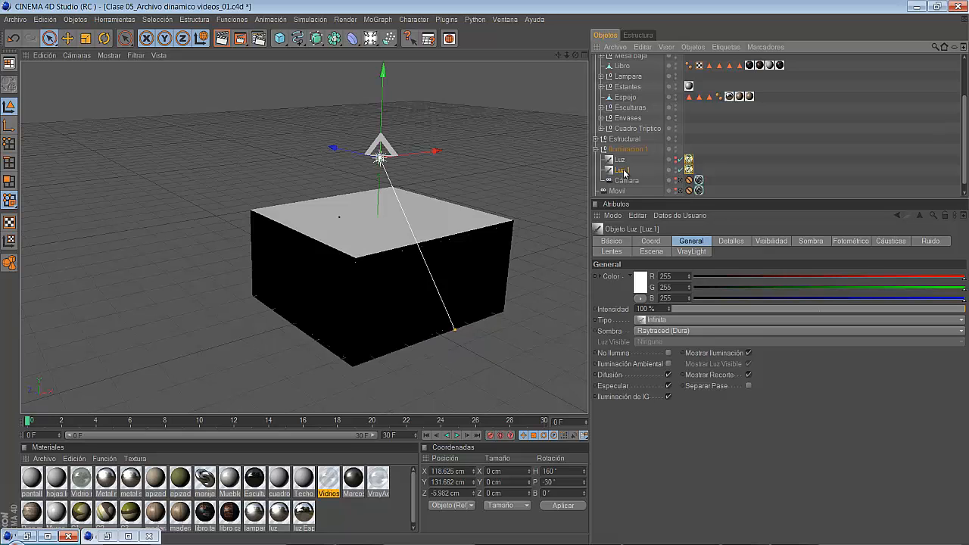
alt+drag(288, 227, 463, 181)
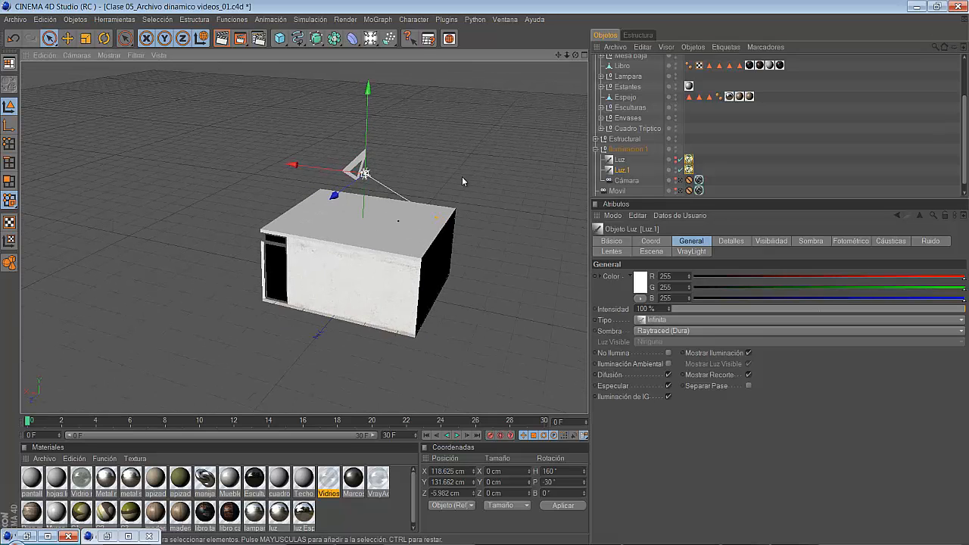
click(201, 38)
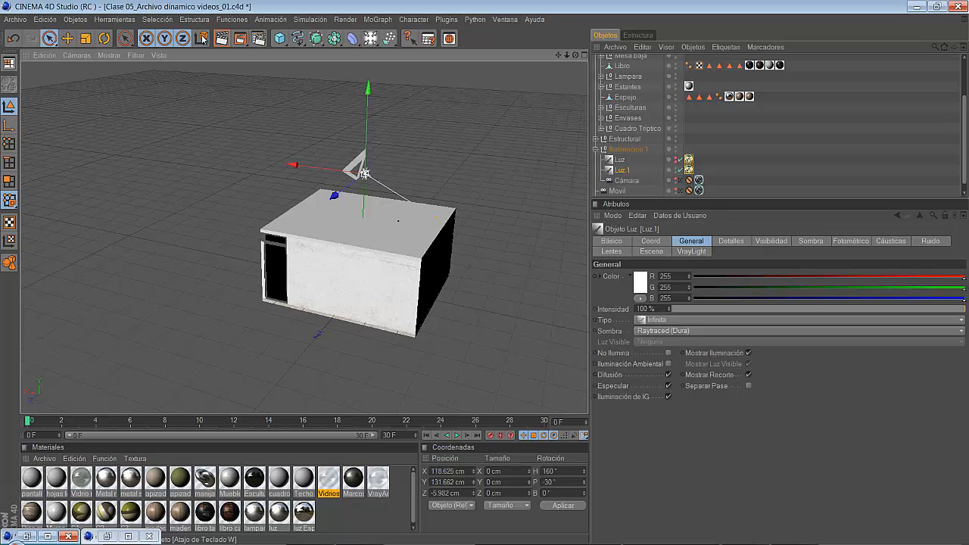
alt+middle_drag(363, 198, 265, 228)
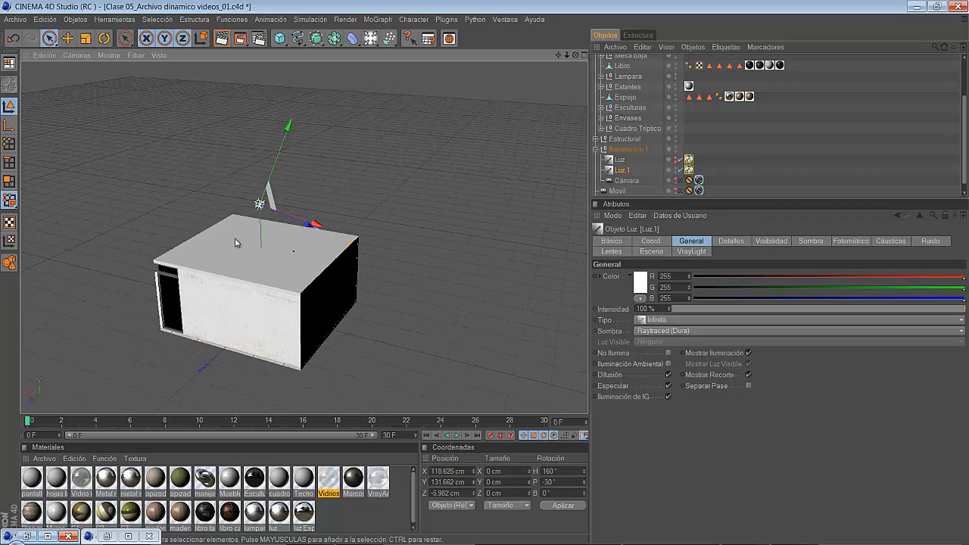
Rotate the Luz.1 light to a heading (H) of 360° and a pitch (P) of -10°
click(543, 471)
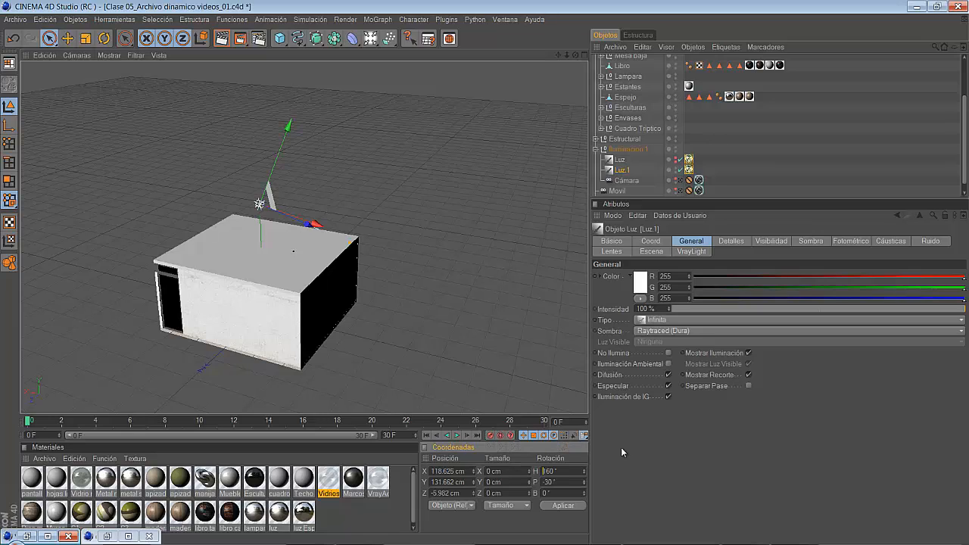
text(36)
key(Return)
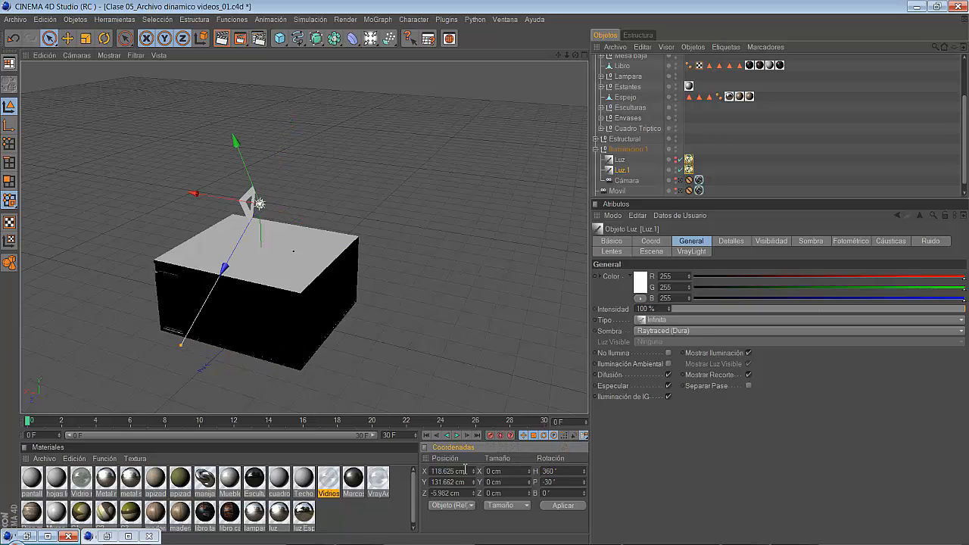
drag(567, 482, 506, 482)
text(-10)
key(Return)
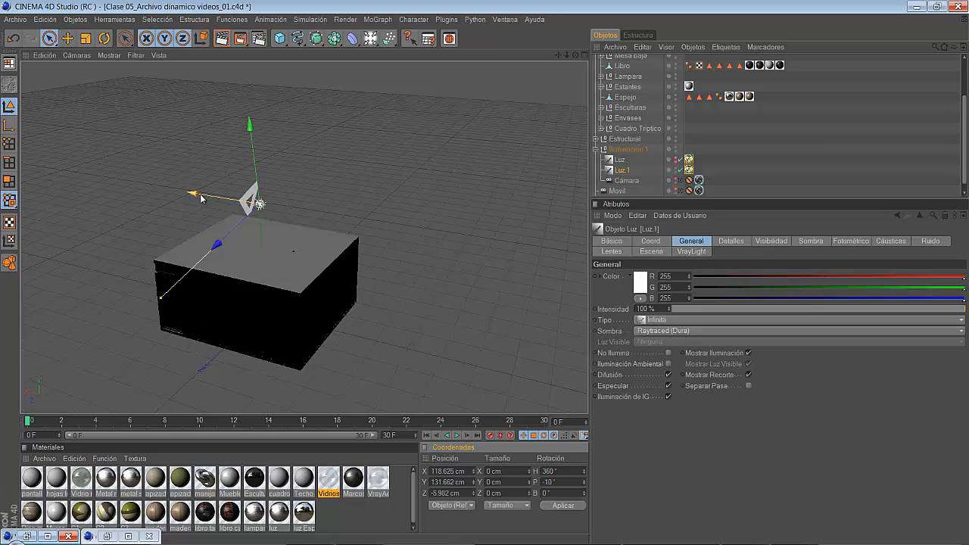
Render the room through the interior scene camera in the image viewer and compare the new render with the preceding one
click(76, 55)
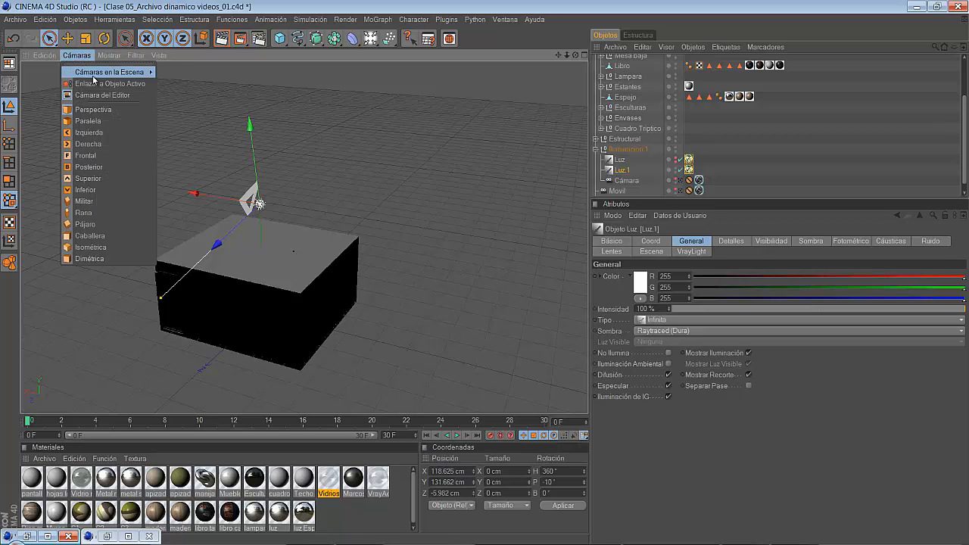
click(160, 72)
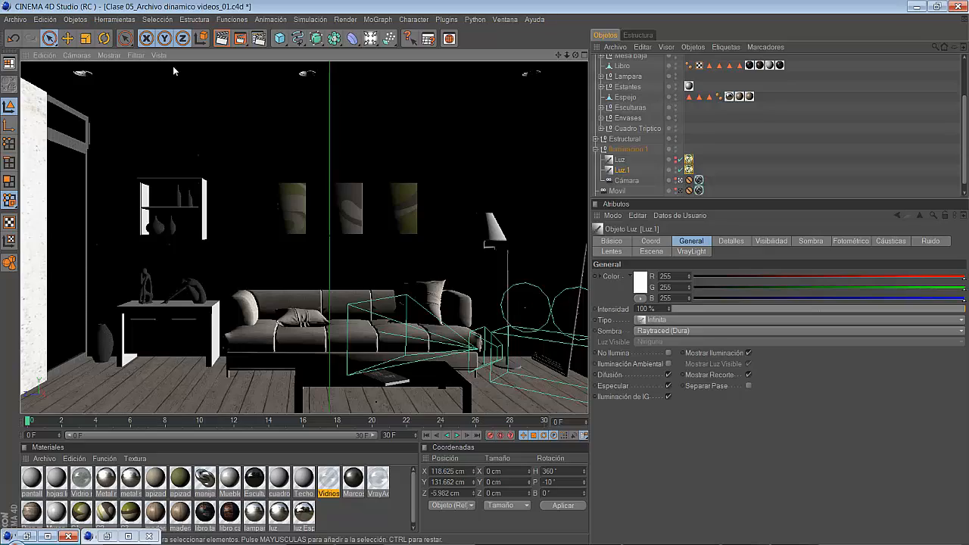
click(241, 36)
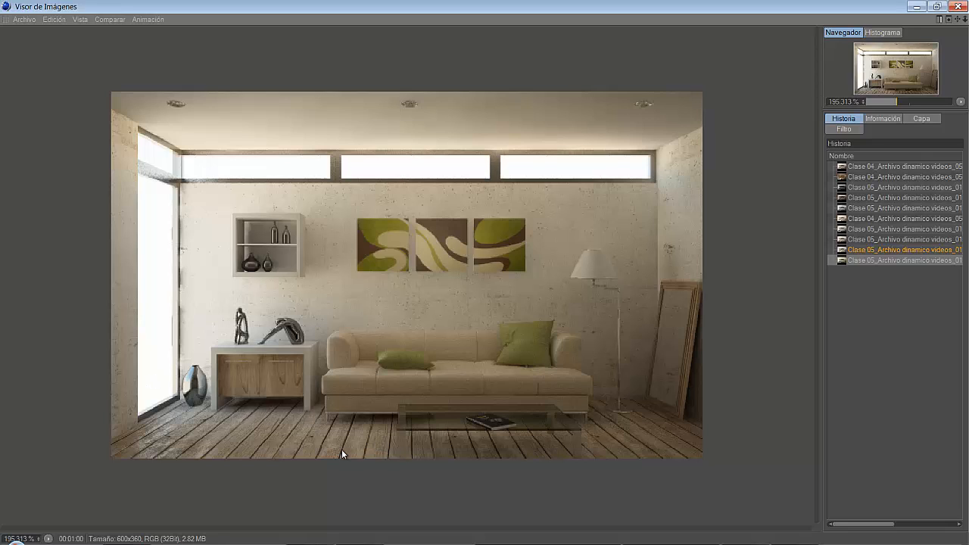
click(853, 252)
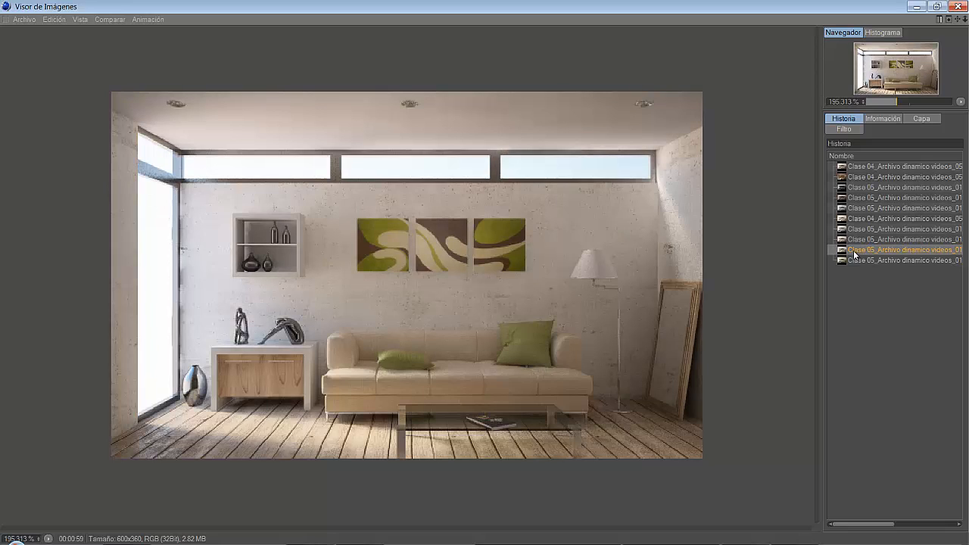
key(Down)
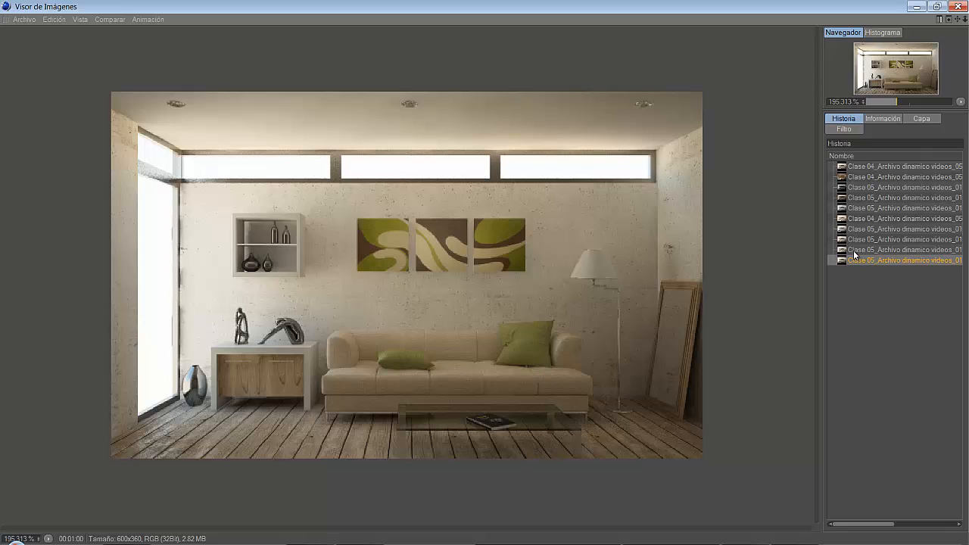